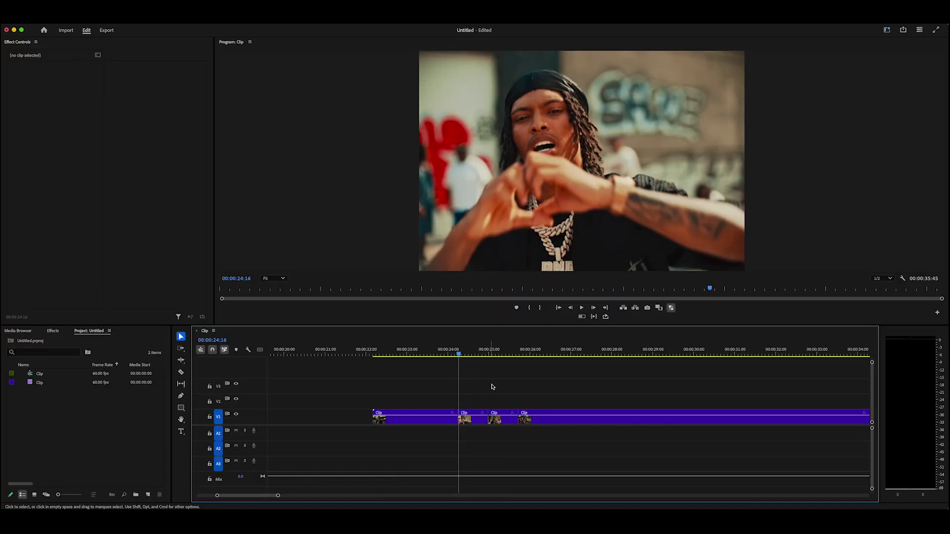
Duplicate the V1 clip that starts at 00:00:24:15 onto V2, directly above the original
key(equal)
key(equal)
key(equal)
key(Left)
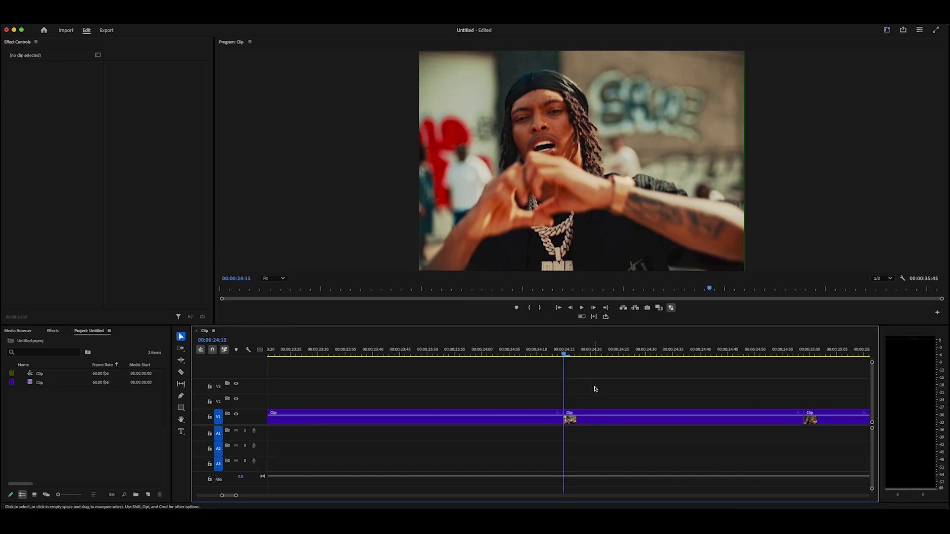
click(639, 424)
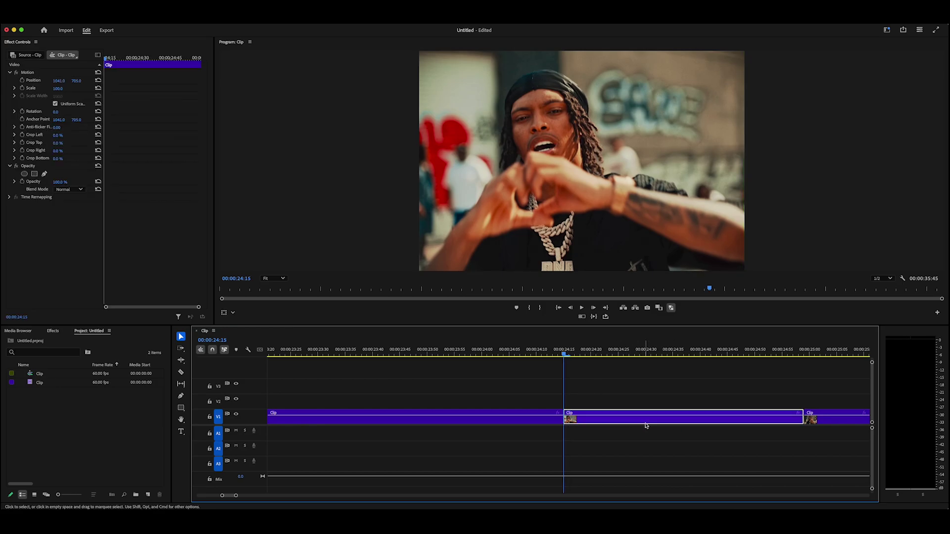
drag(630, 422, 628, 410)
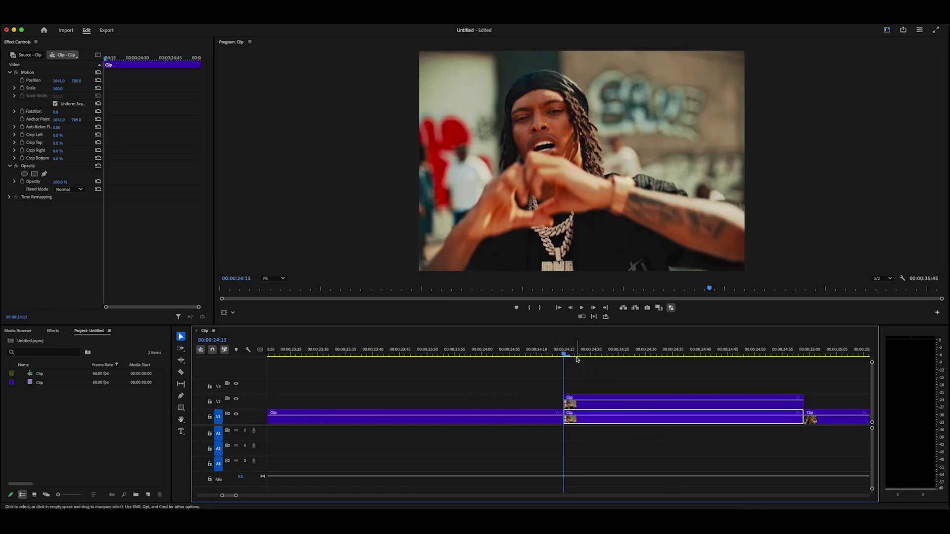
Add a frame hold to the V2 copy at its first frame and scrub through it to check the freeze
right_click(594, 400)
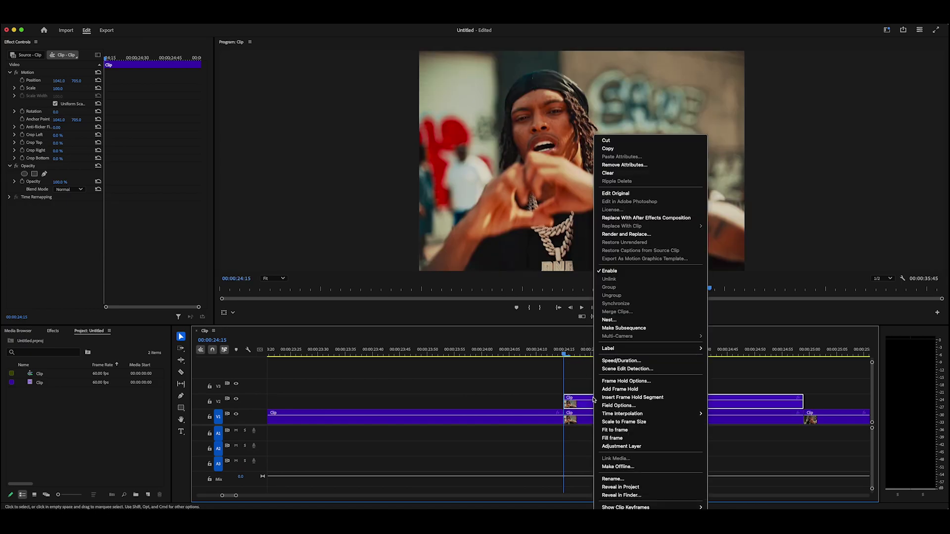
click(642, 391)
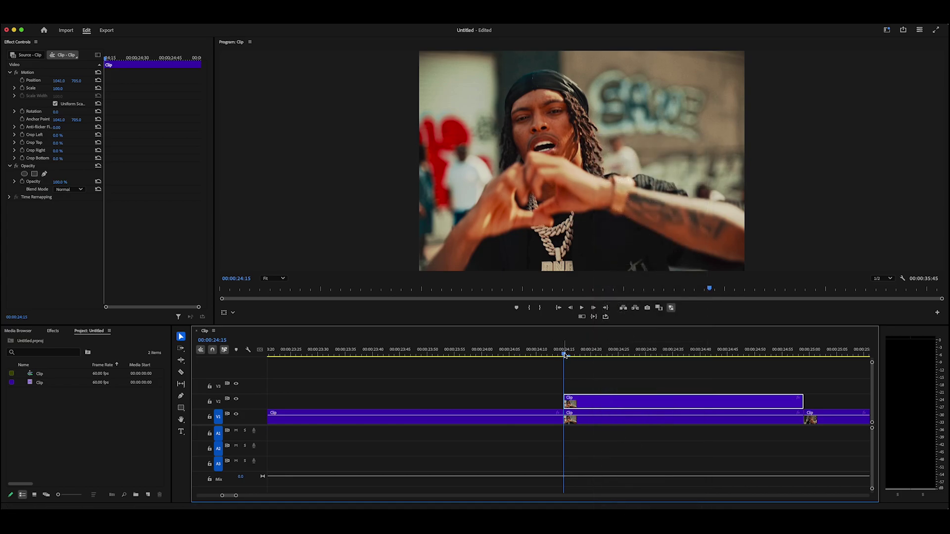
drag(565, 354, 756, 371)
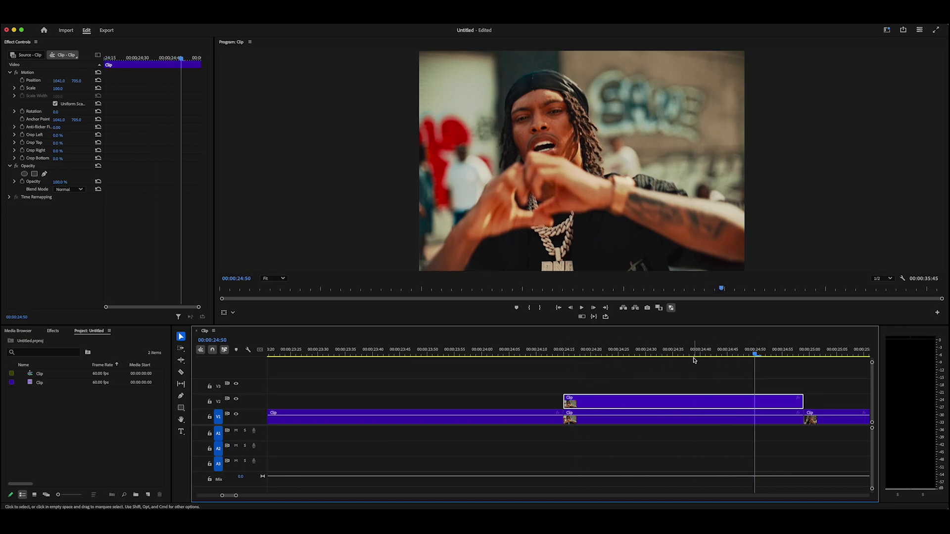
key(Up)
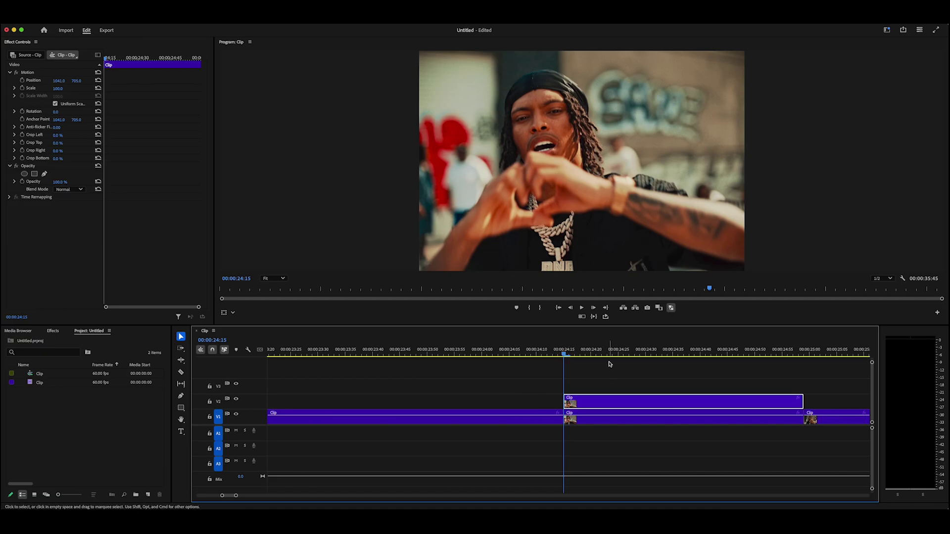
Cut the frame hold clip on V2 at 00:00:24:35 and delete the remainder after the cut
scroll(650, 375, left, 1)
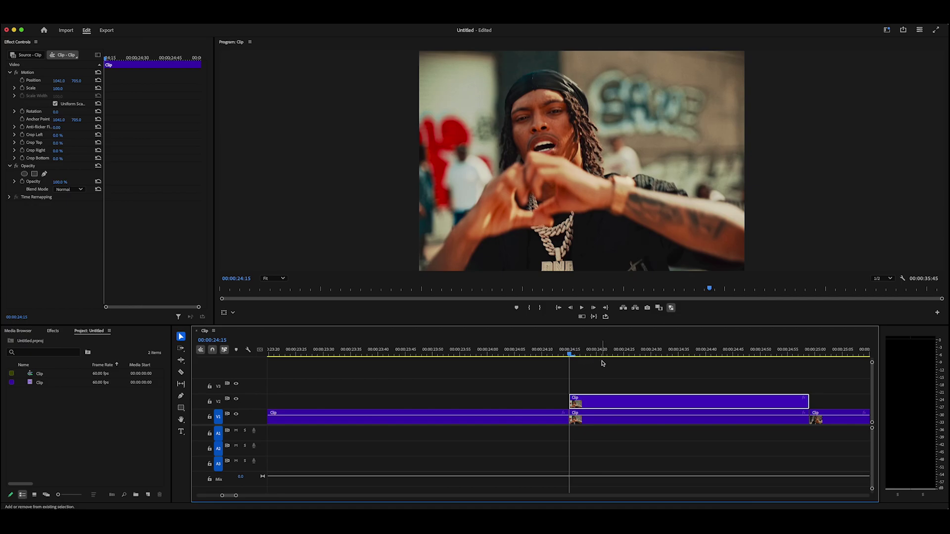
key(space)
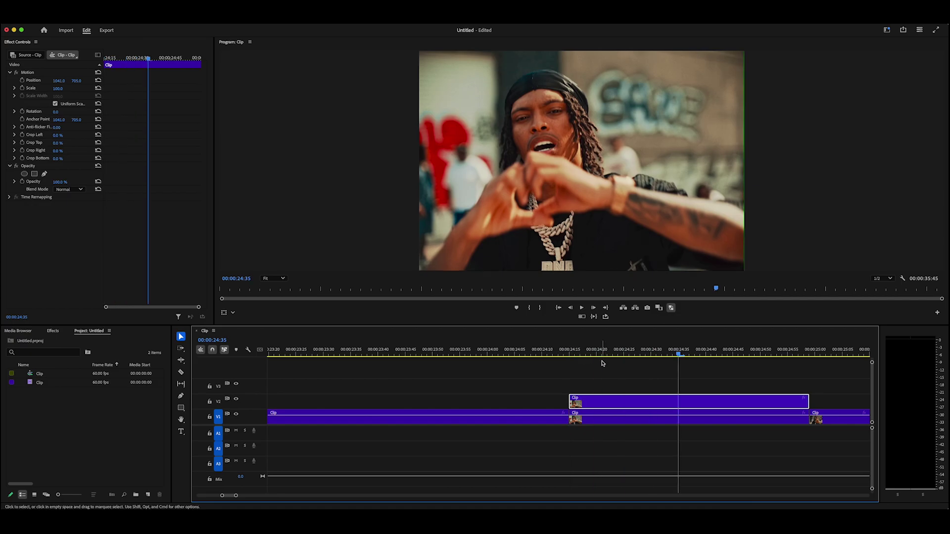
key(super+k)
click(693, 403)
key(Delete)
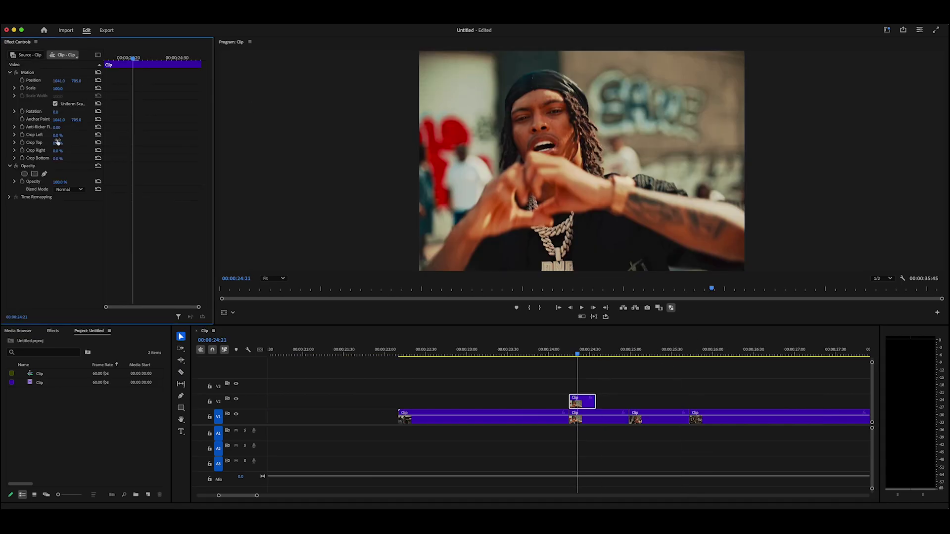
Draw a closed free-draw opacity mask around the performer in the V2 freeze frame, following the head, shoulders and arms down to the frame's lower edge
click(44, 174)
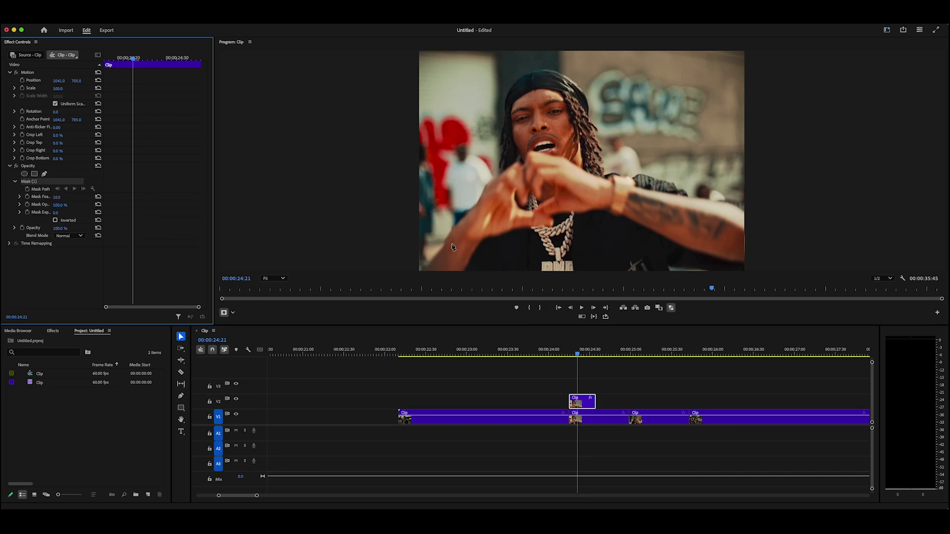
click(423, 272)
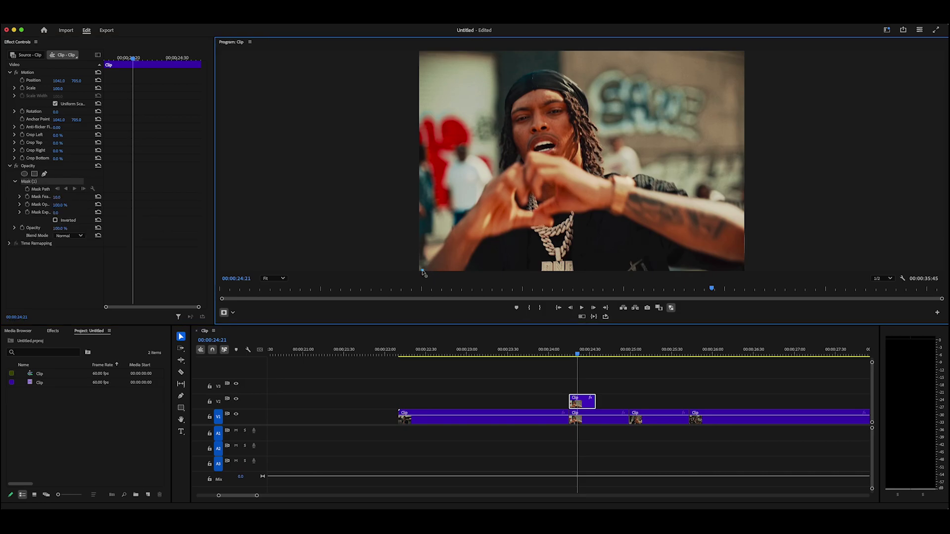
click(461, 271)
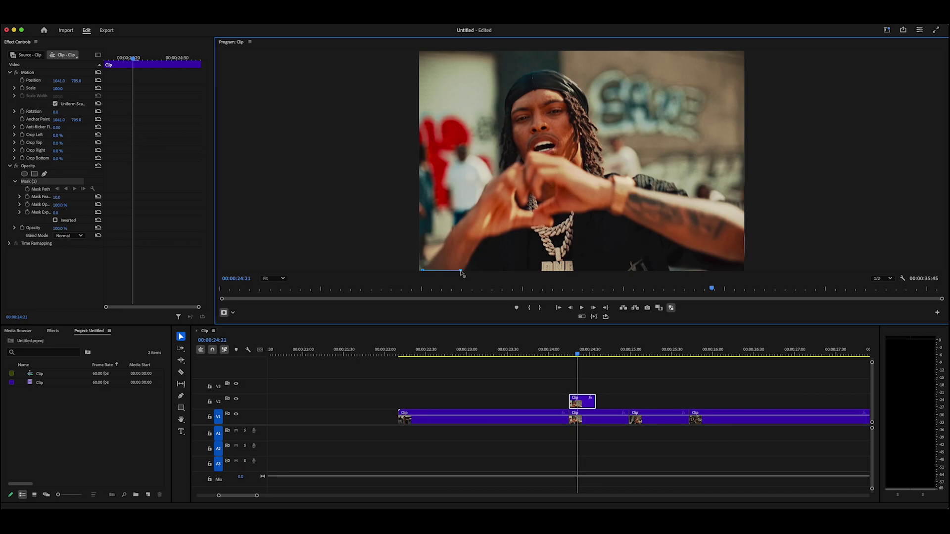
click(520, 271)
click(669, 271)
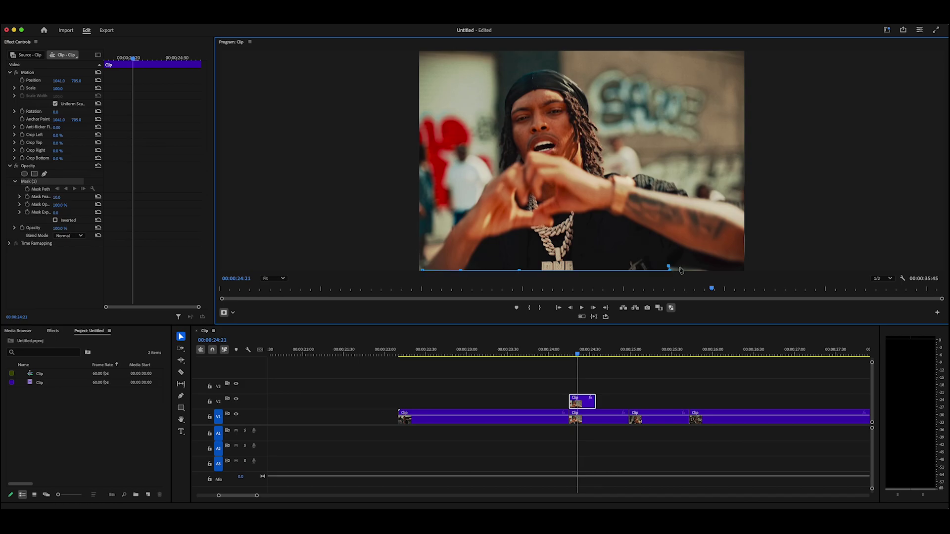
click(708, 270)
click(743, 270)
click(743, 212)
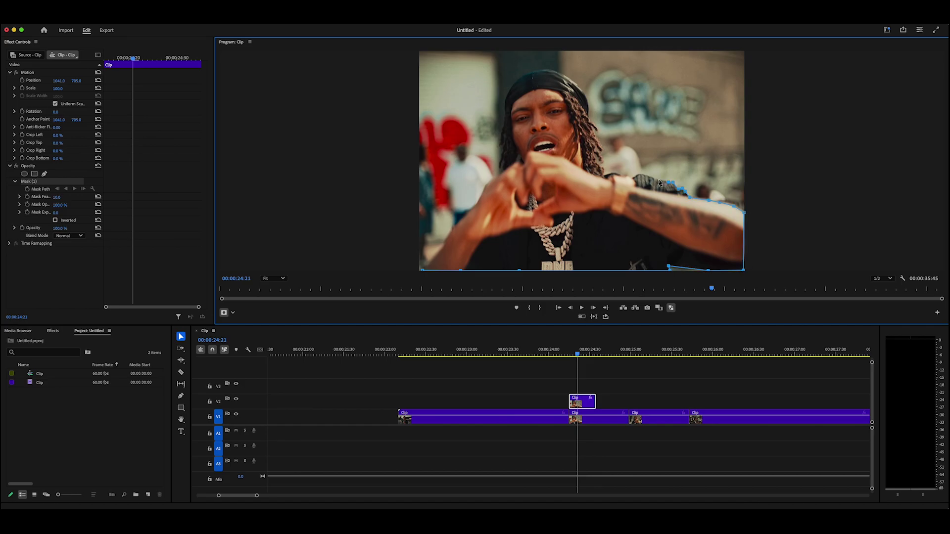
click(658, 180)
click(600, 159)
click(588, 101)
click(541, 71)
click(500, 166)
click(481, 197)
click(444, 248)
click(422, 271)
Move the masked freeze frame earlier on V2 so it ends where the second V1 clip begins
click(582, 355)
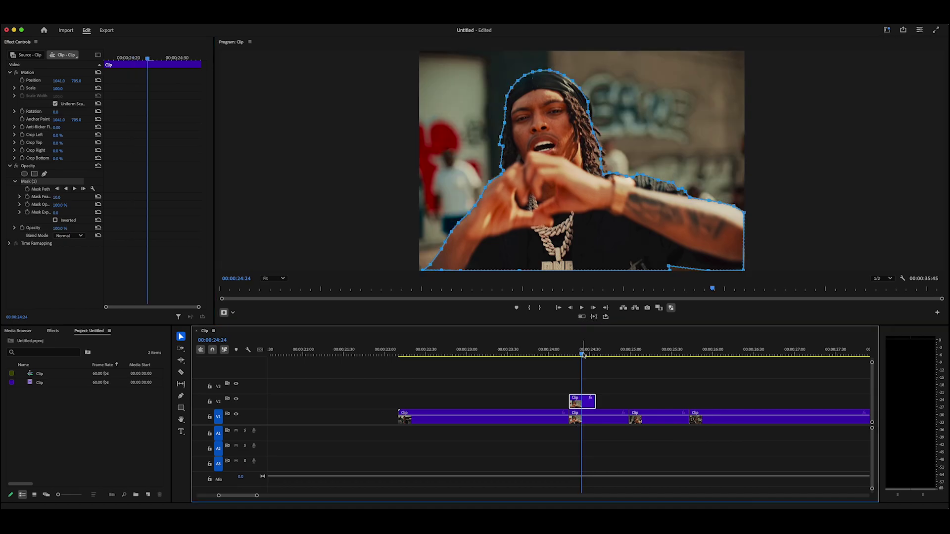
mouse_move(583, 355)
mouse_down()
mouse_move(593, 357)
mouse_move(577, 356)
mouse_move(584, 359)
mouse_up()
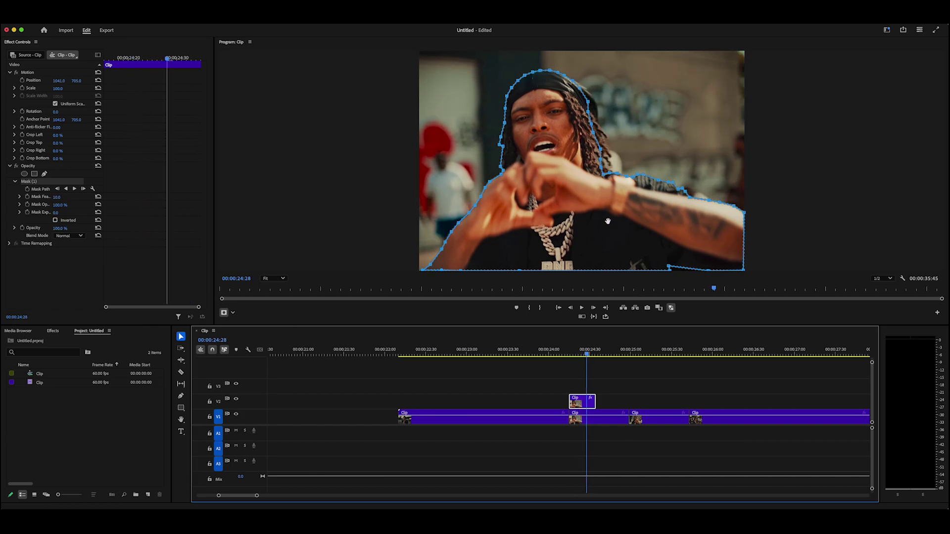
key(=)
drag(559, 404, 506, 405)
Keyframe the cutout's Position to rise from below the frame at the clip's start to its original place at the clip's end
click(490, 355)
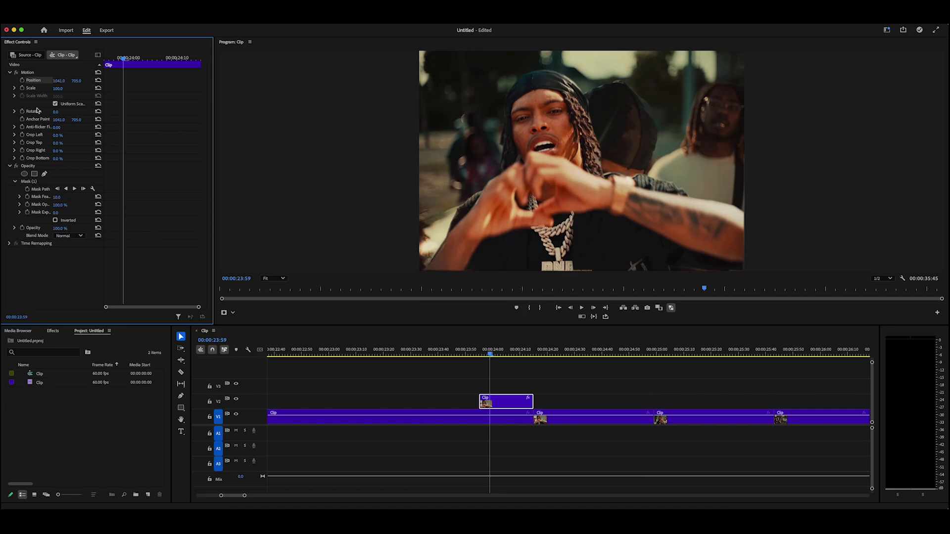
click(21, 80)
drag(123, 82, 130, 87)
key(Up)
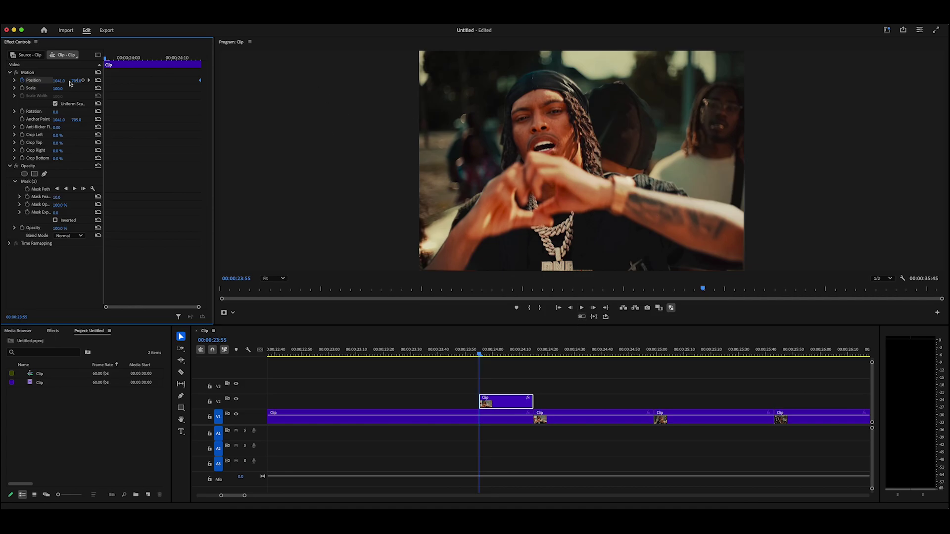
drag(74, 81, 173, 81)
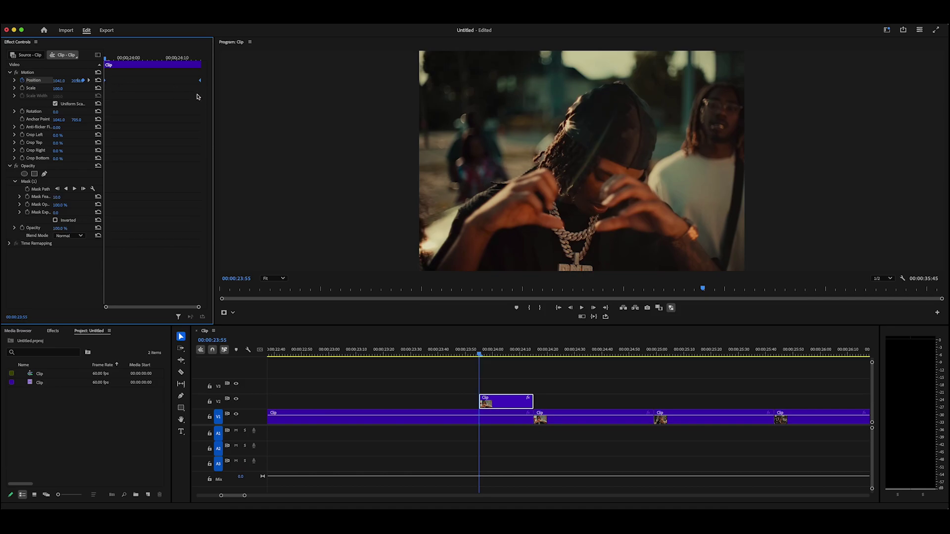
Apply Ease In temporal interpolation to the cutout's Position keyframes
right_click(201, 81)
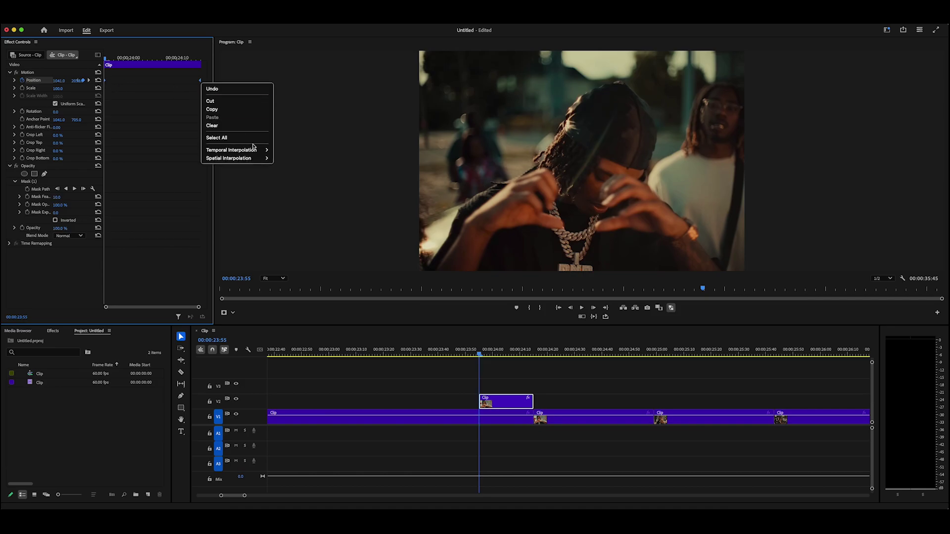
mouse_move(254, 150)
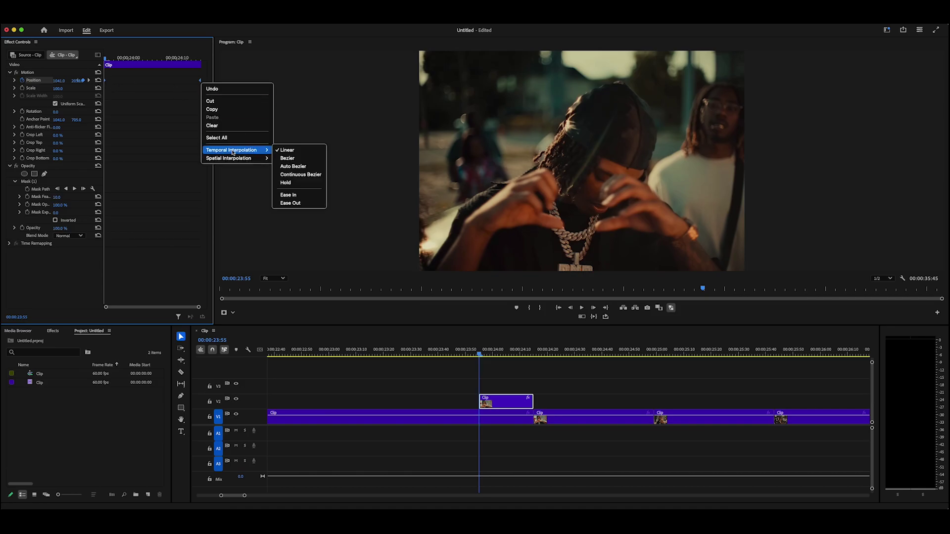
click(294, 198)
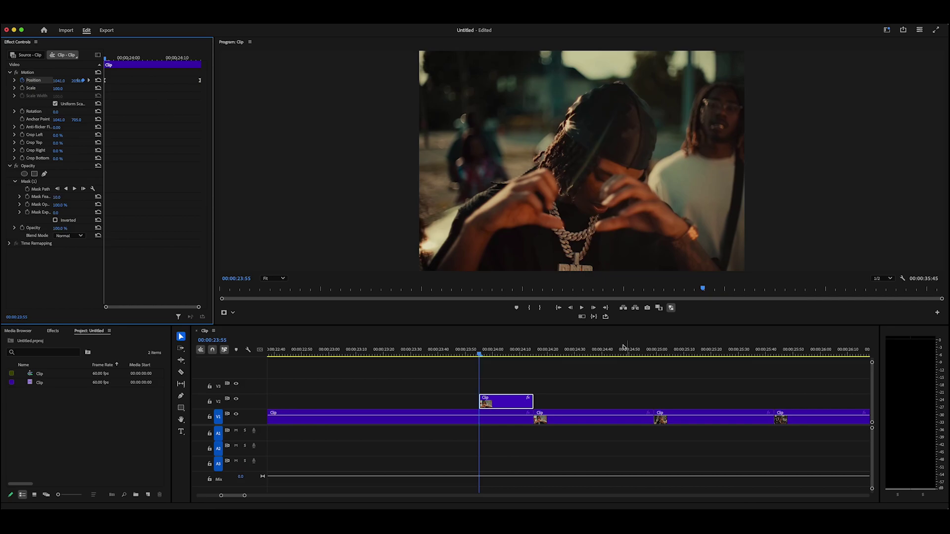
Play back the transition from just before the cutout clip to review its rising movement
click(427, 352)
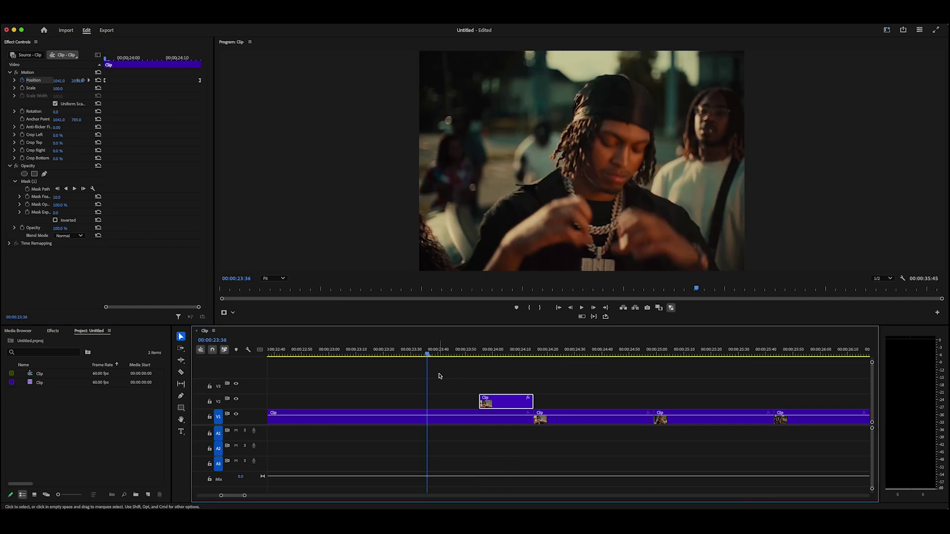
key(space)
key(space)
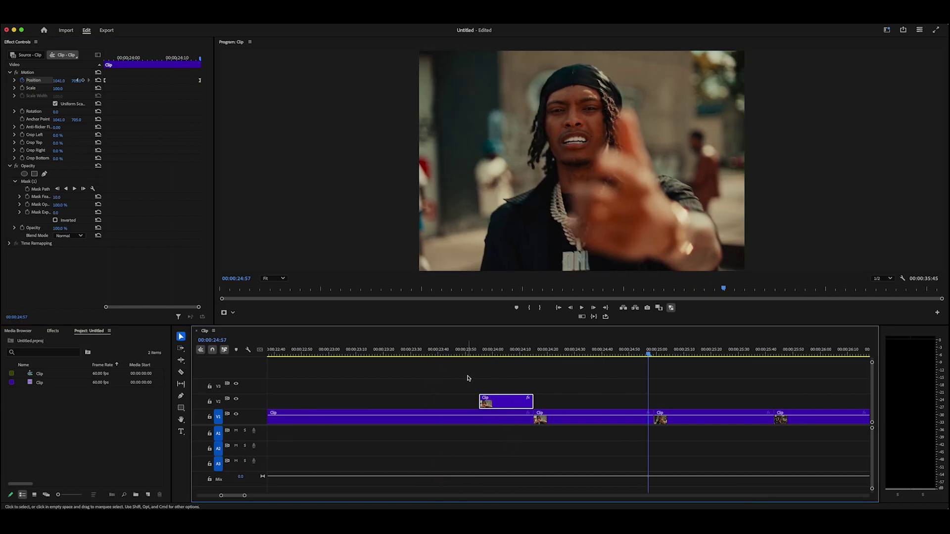
click(451, 353)
key(space)
key(space)
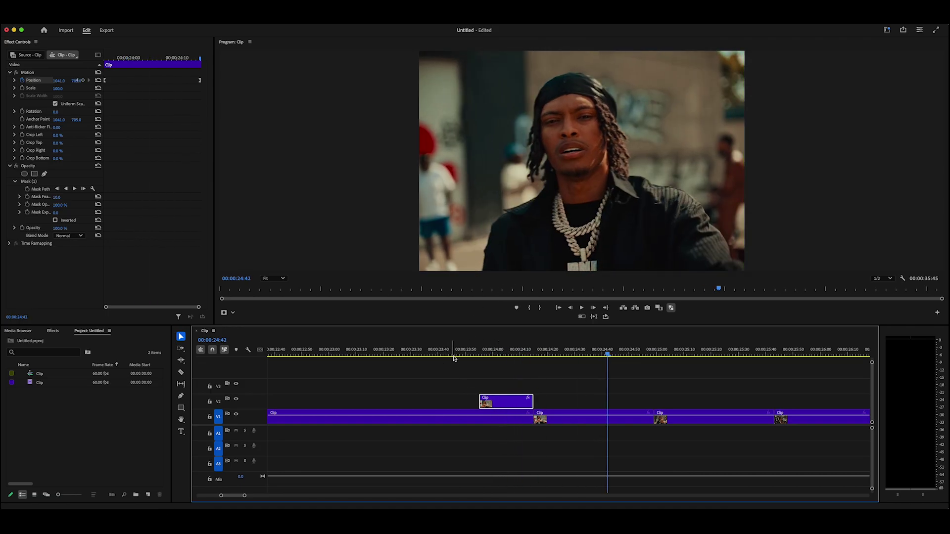
click(462, 353)
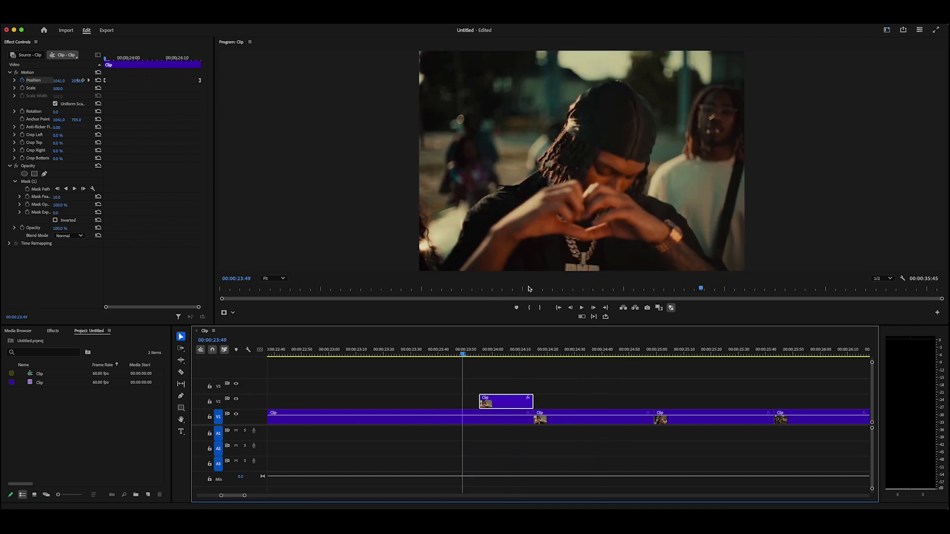
Keyframe the cutout's Scale from 5 at the clip's start to 100 at the clip's end
click(490, 353)
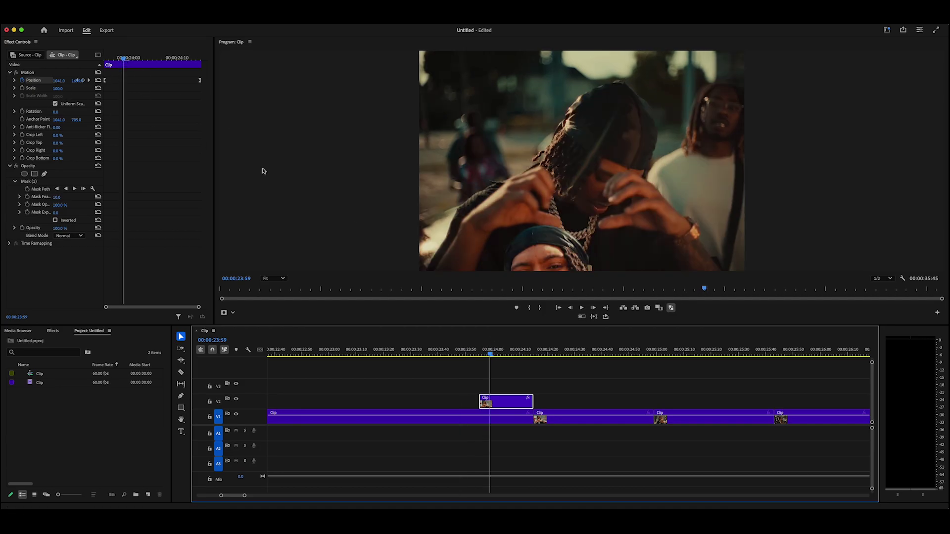
click(22, 87)
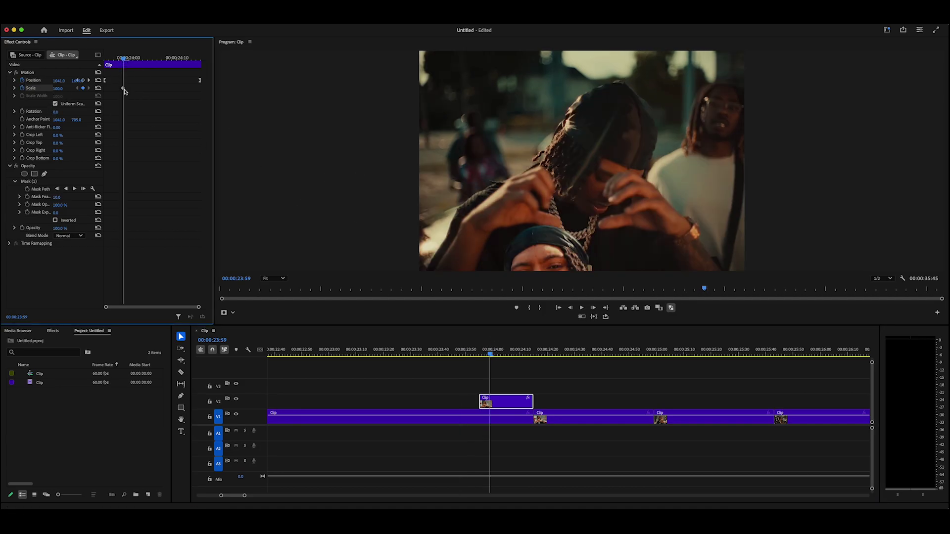
drag(123, 89, 203, 92)
drag(125, 59, 104, 61)
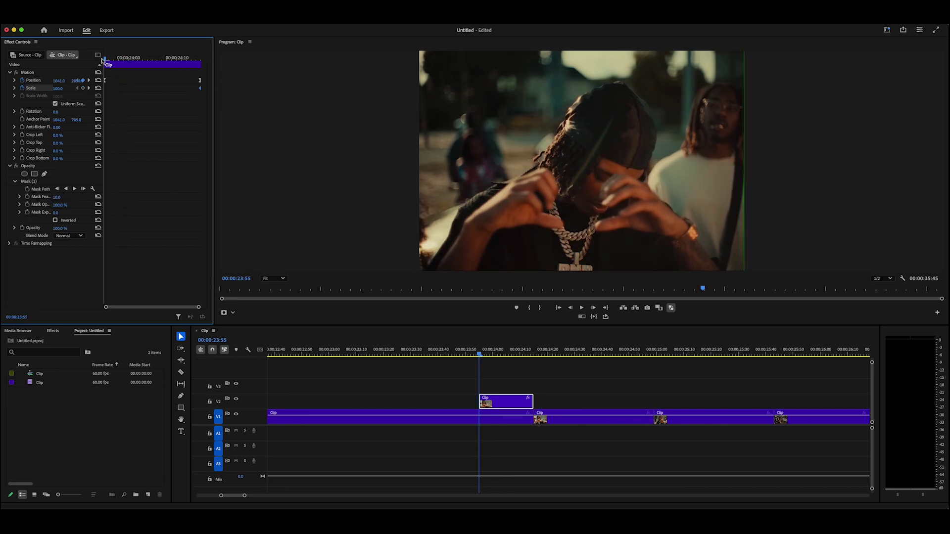
click(58, 89)
text(5)
key(Return)
Replay the transition several times to review the combined Position and Scale animation of the cutout
click(459, 350)
key(space)
key(space)
click(460, 352)
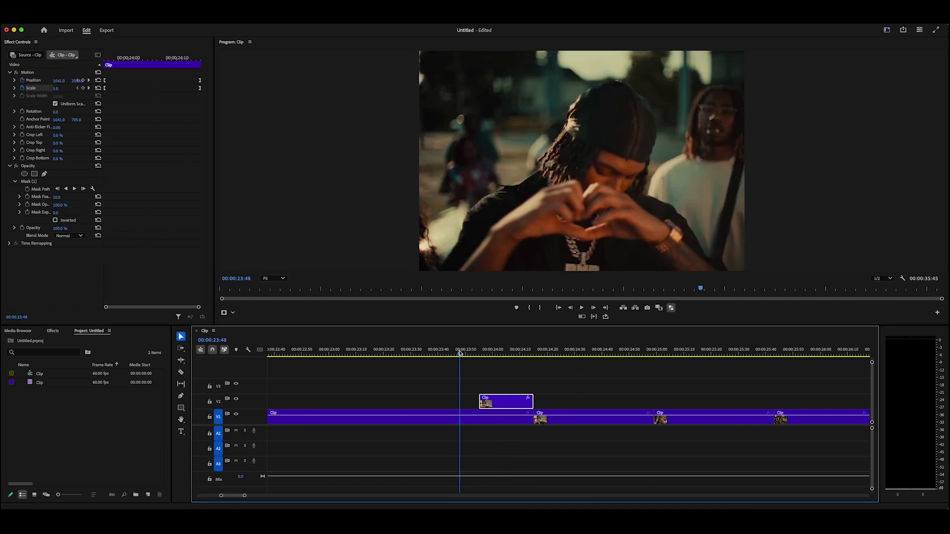
key(space)
key(space)
click(459, 352)
key(space)
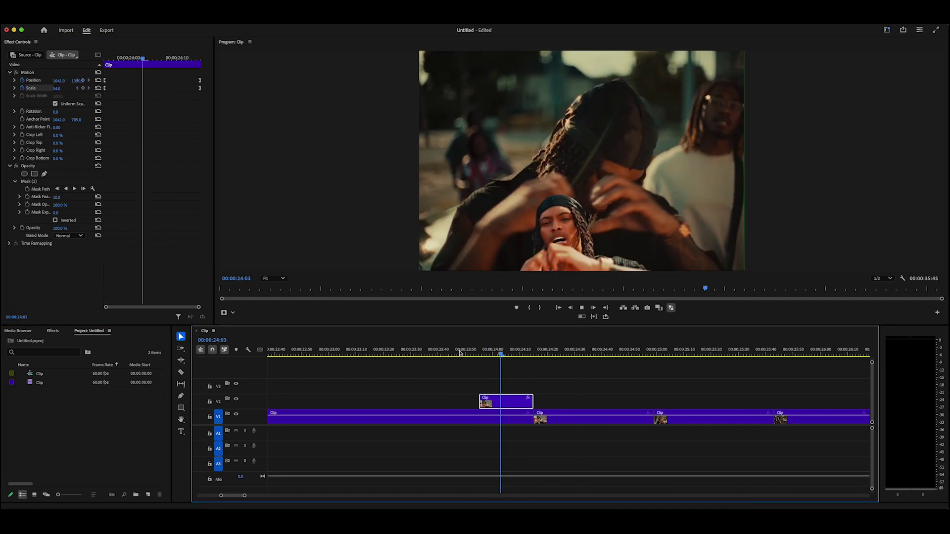
click(459, 352)
key(space)
key(space)
click(471, 352)
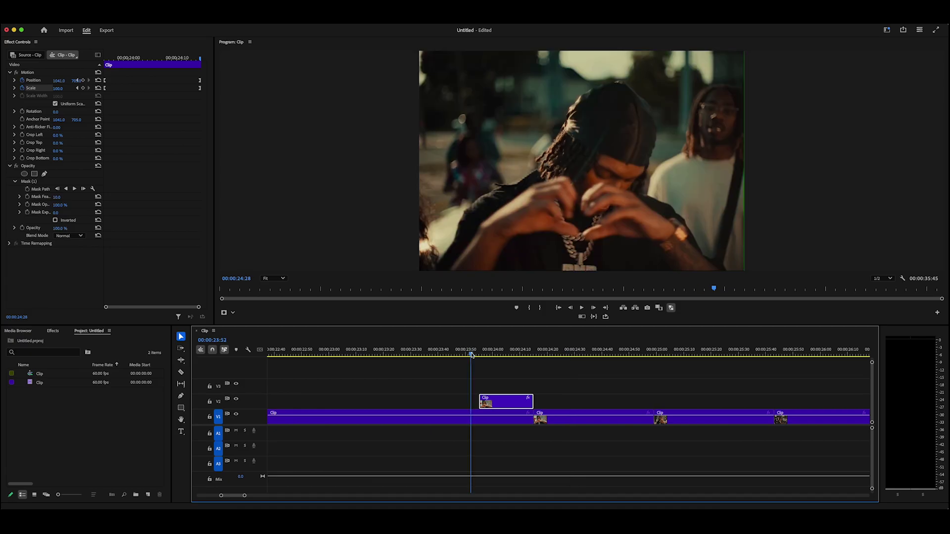
key(space)
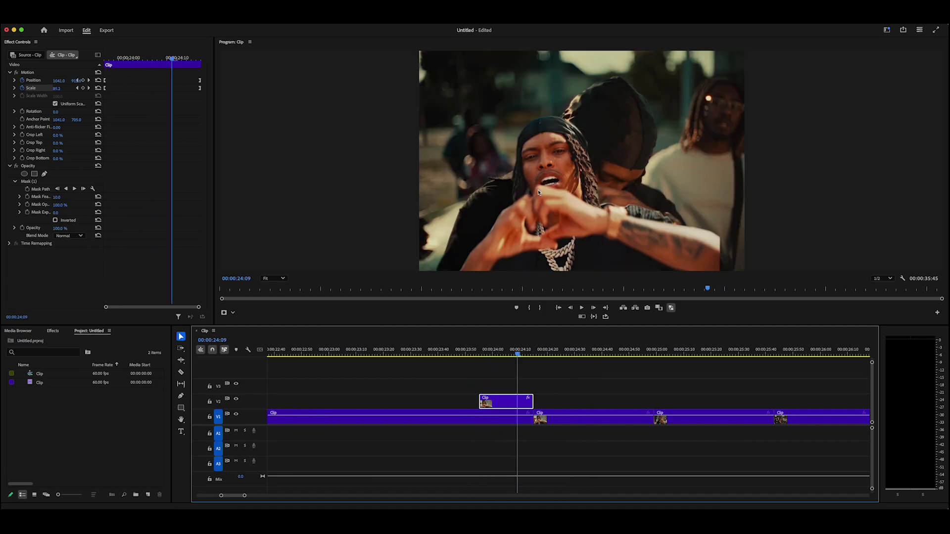
Create an adjustment layer and place it on V3 above the cutout, extending past the cut at 00:00:24:15
click(2, 395)
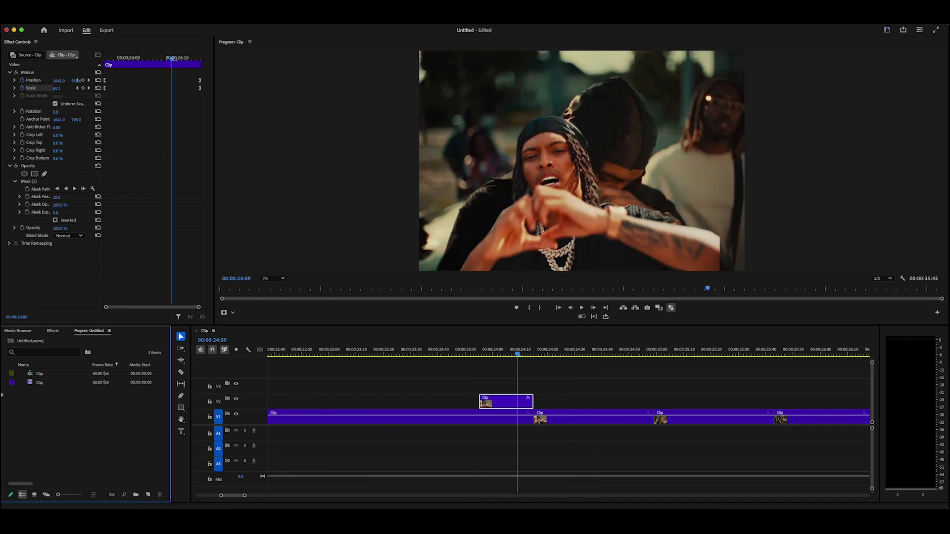
right_click(75, 424)
mouse_move(133, 394)
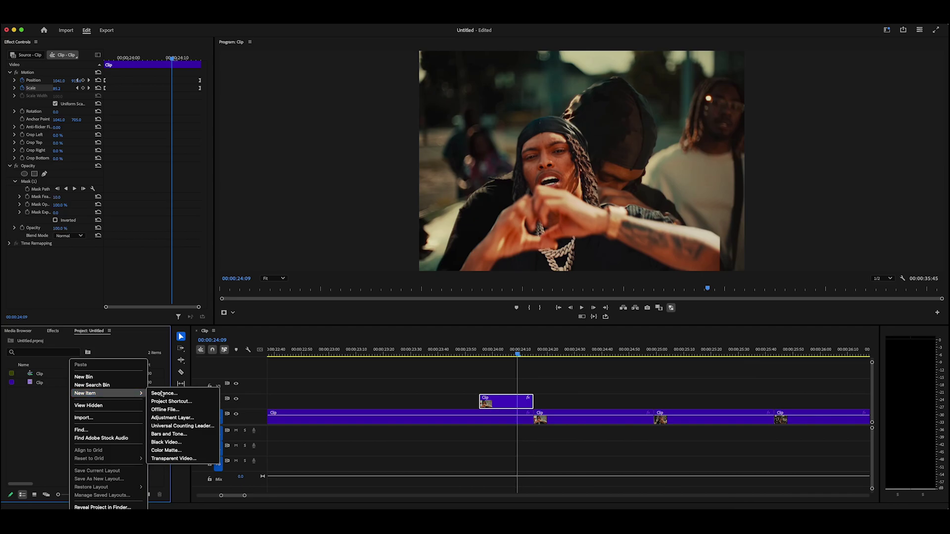
click(172, 417)
key(Return)
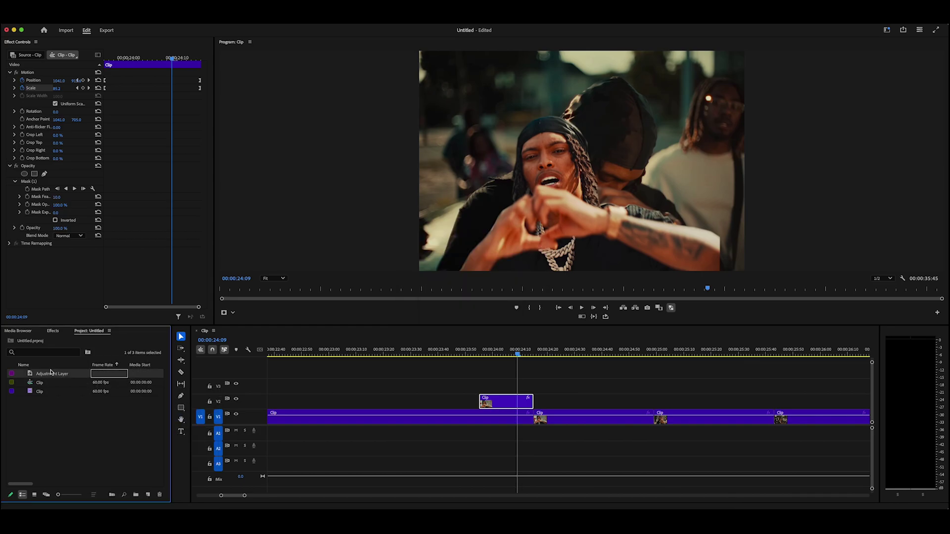
drag(52, 373, 496, 386)
Split the adjustment layer five frames before and five frames after the cut, at 00:00:24:10 and 00:00:24:20
click(532, 353)
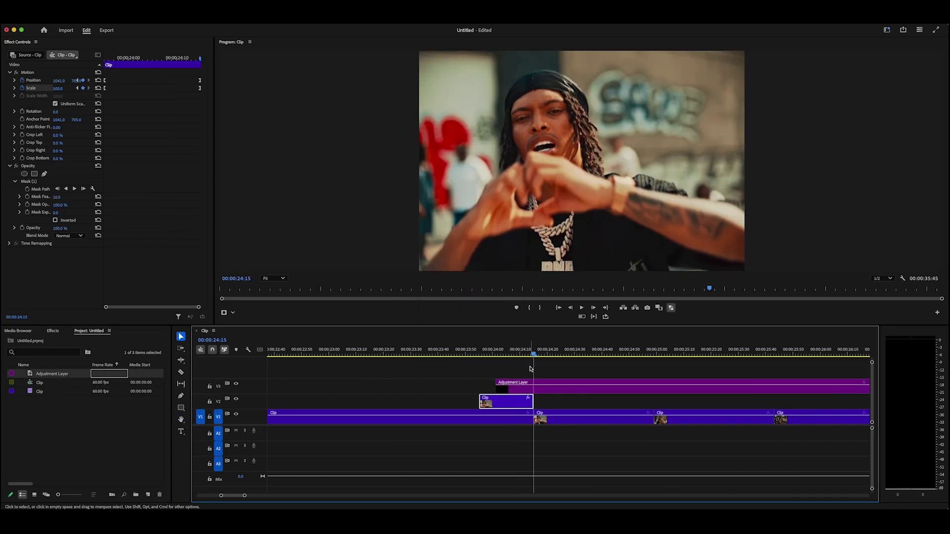
key(=)
key(=)
key(shift+Left)
key(c)
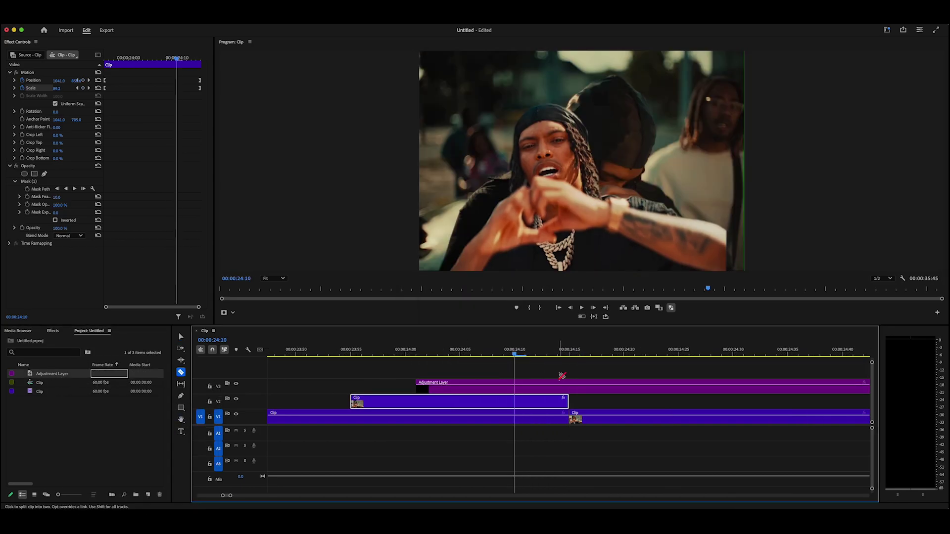
click(519, 385)
key(shift+Right)
key(shift+Right)
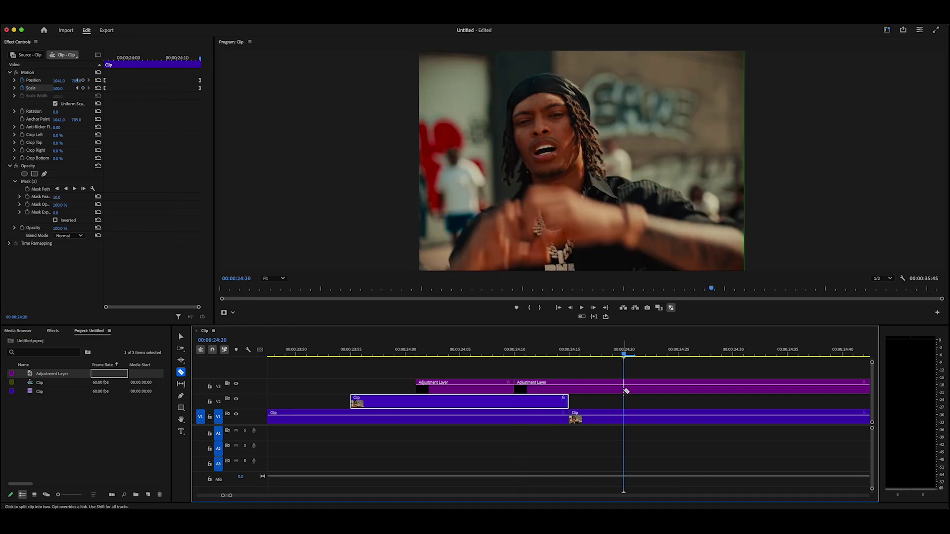
click(624, 391)
Delete the outer pieces of the adjustment layer, keeping only the ten-frame section centred on the cut
key(v)
click(662, 390)
key(Delete)
click(500, 389)
key(Delete)
click(569, 355)
key(minus)
key(minus)
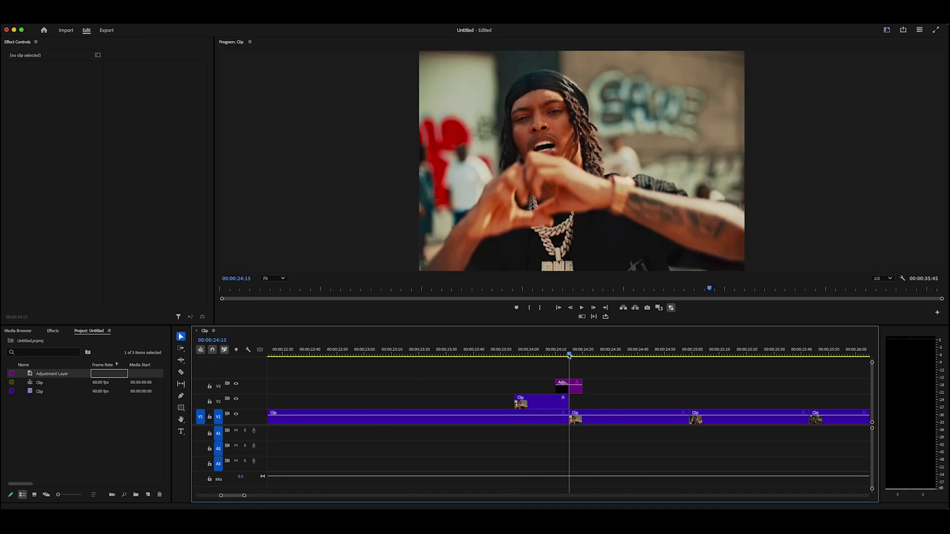
Apply the Basic Flash (10F) preset from the flash presets to the ten-frame adjustment layer
click(53, 332)
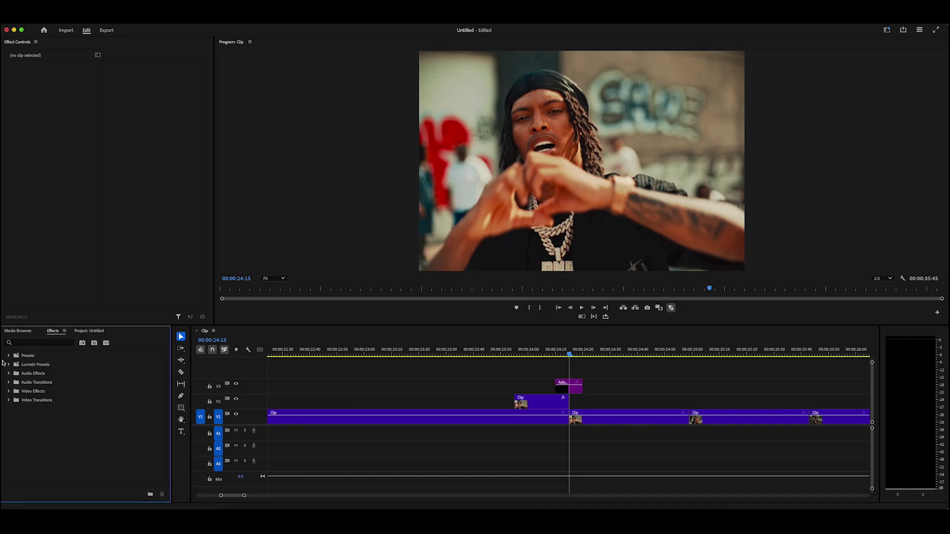
click(9, 355)
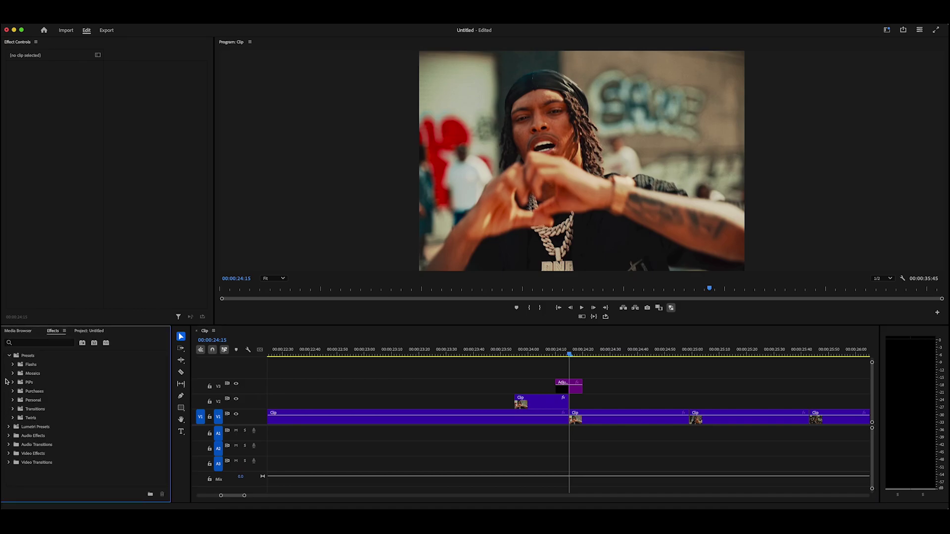
click(13, 364)
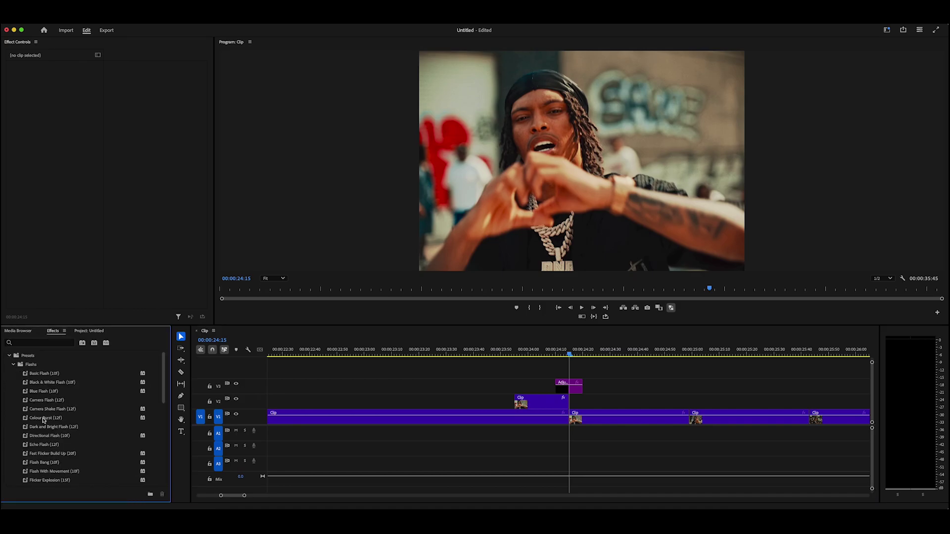
scroll(79, 421, down, 4)
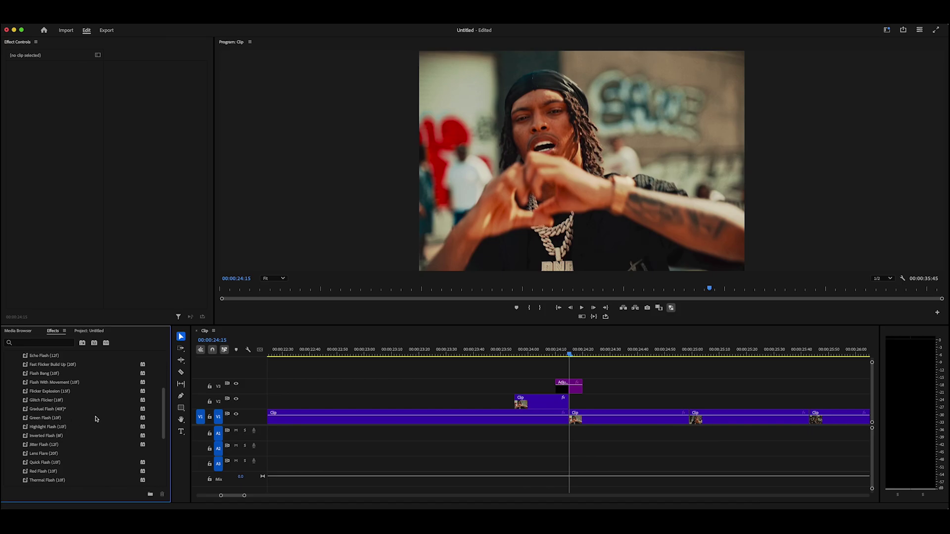
scroll(73, 430, down, 2)
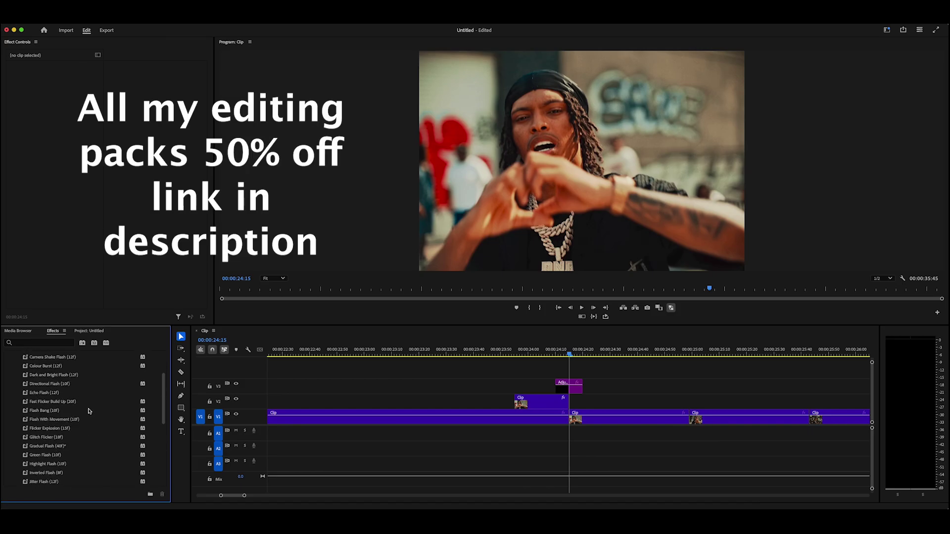
scroll(70, 416, up, 3)
scroll(65, 407, up, 3)
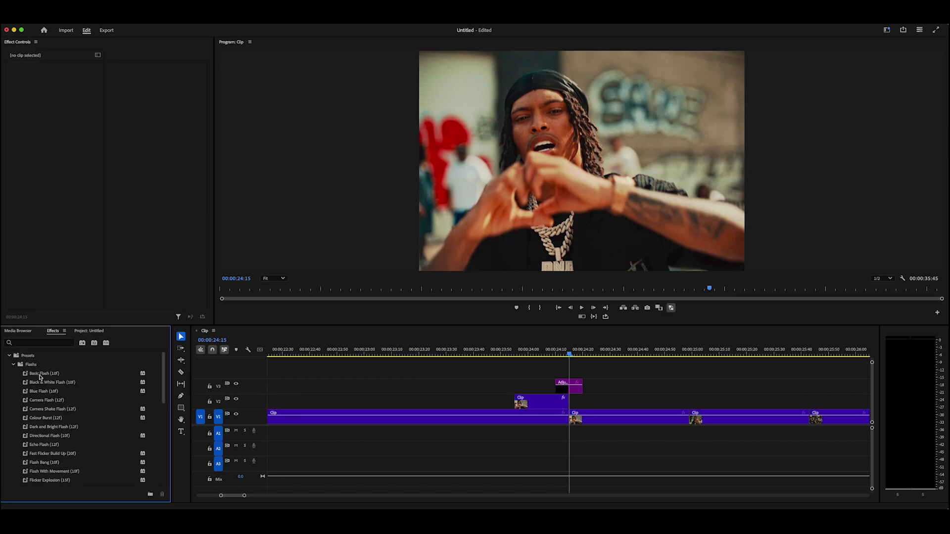
click(40, 375)
click(569, 386)
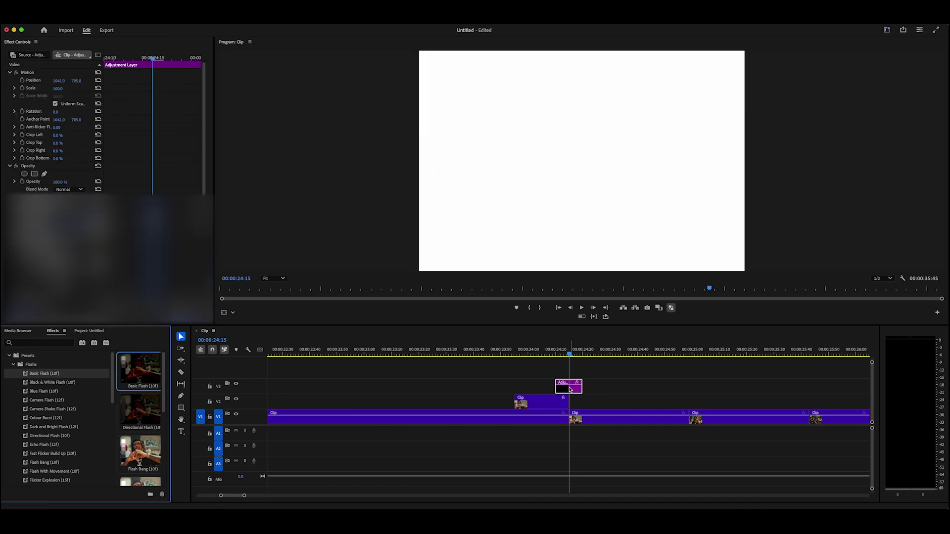
Play back the cutout transition several times from around its start to review it with the flash
click(525, 352)
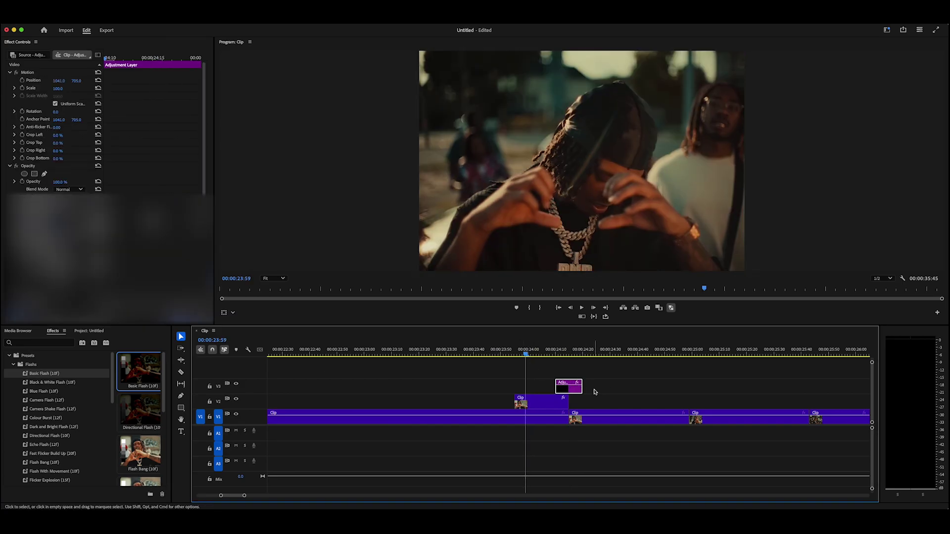
key(space)
key(space)
click(508, 352)
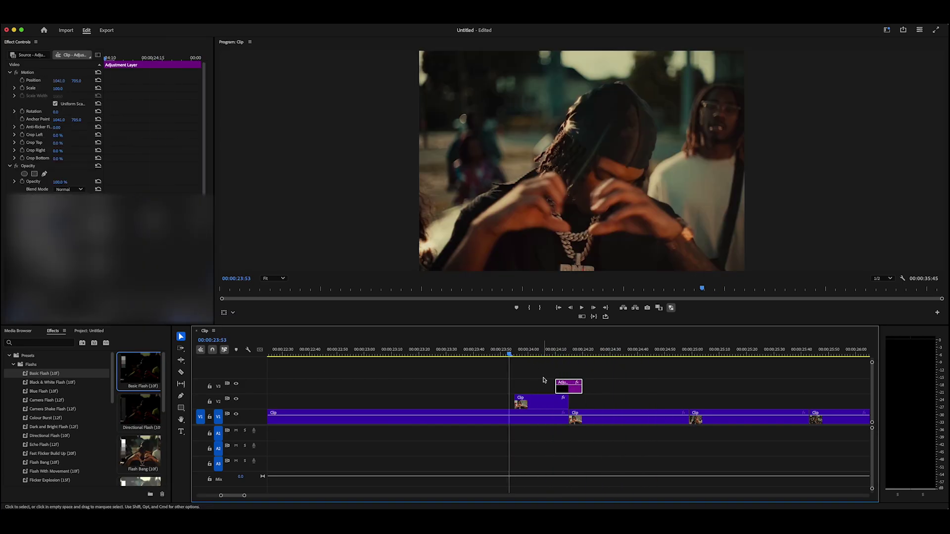
key(space)
key(space)
click(526, 353)
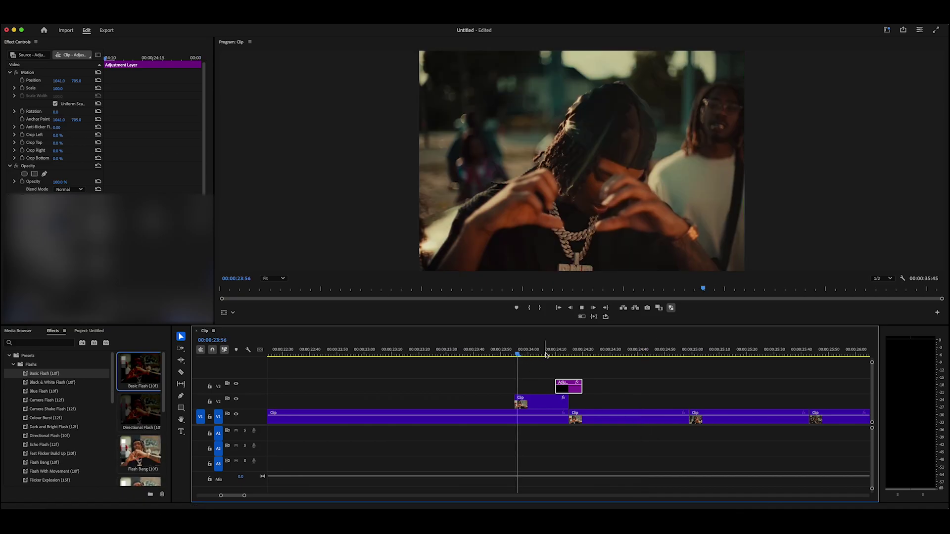
key(space)
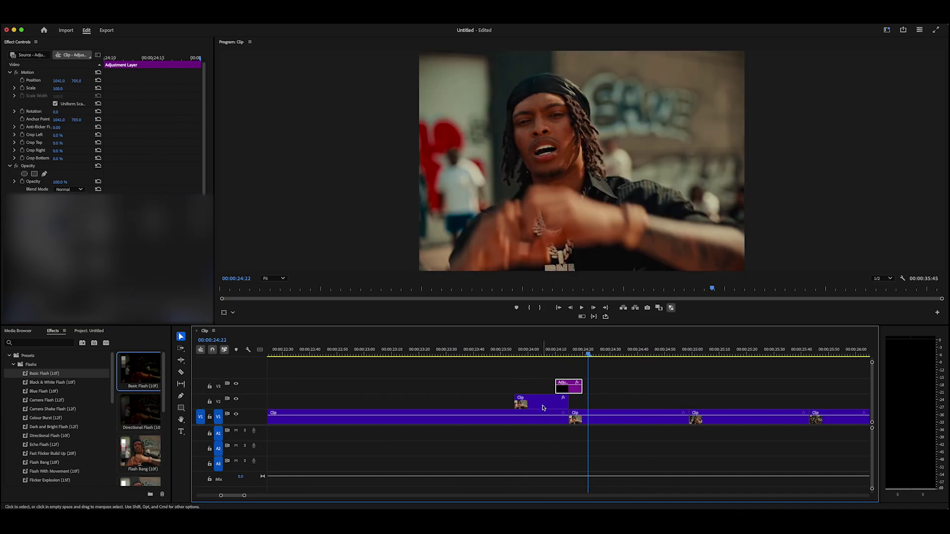
drag(540, 406, 562, 358)
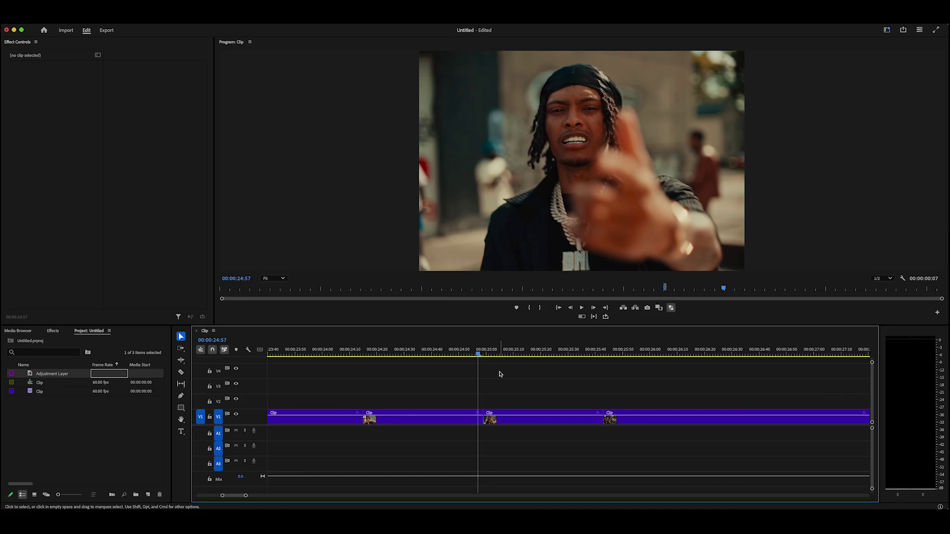
Place a freeze-frame copy of the clip starting at 00:00:25:00 on V2, trimmed to end at 00:00:25:20
drag(478, 371, 538, 376)
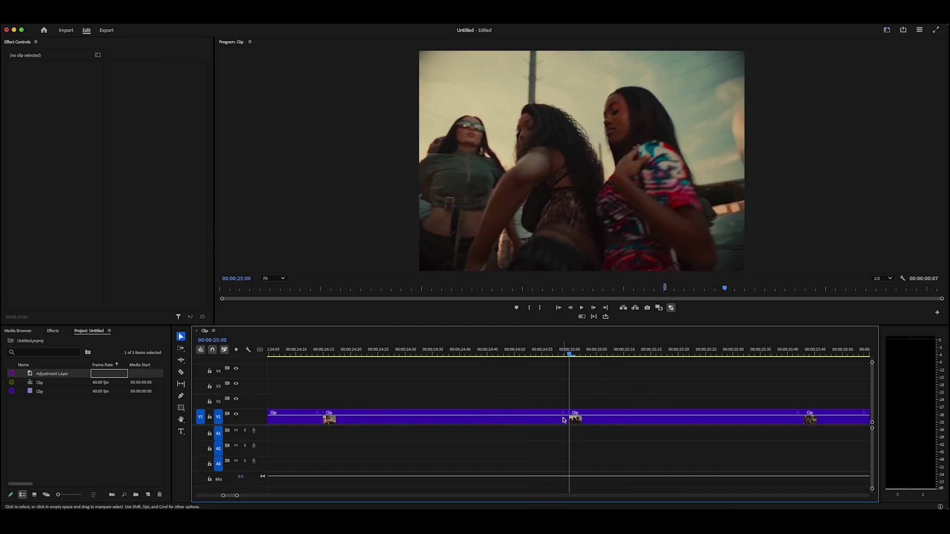
alt+drag(619, 426, 605, 404)
right_click(605, 404)
click(659, 389)
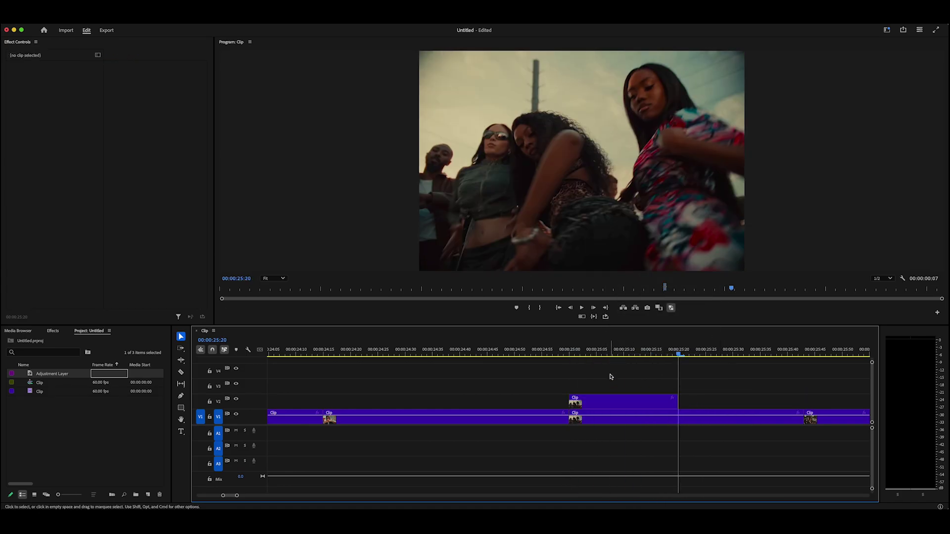
Duplicate the V2 freeze frame onto V3 and V4 directly above it, and select the V4 copy
click(586, 353)
drag(587, 353, 569, 354)
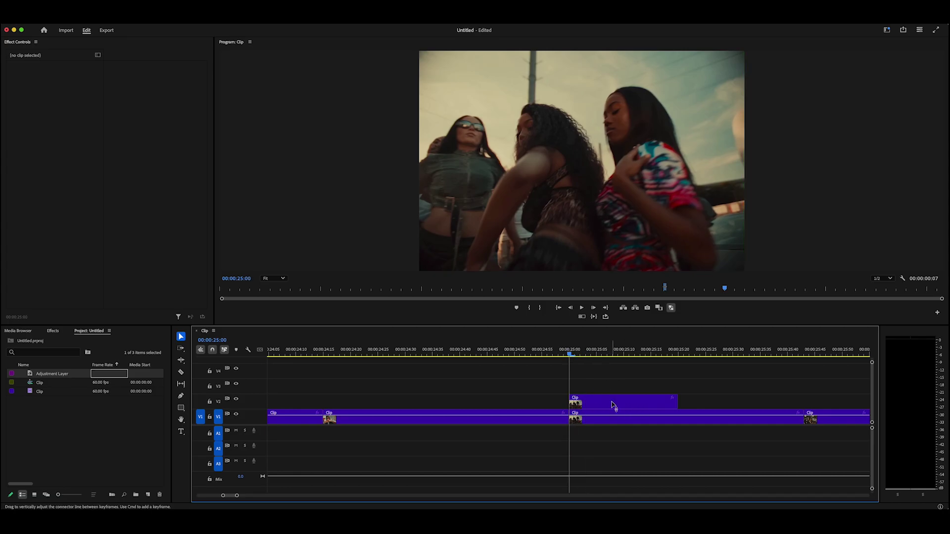
alt+drag(612, 403, 616, 387)
alt+drag(615, 388, 614, 375)
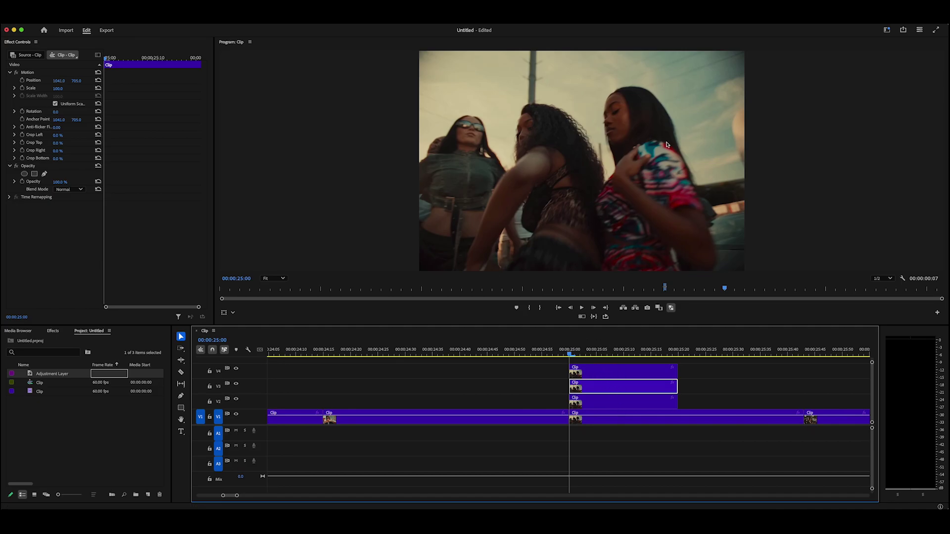
click(600, 374)
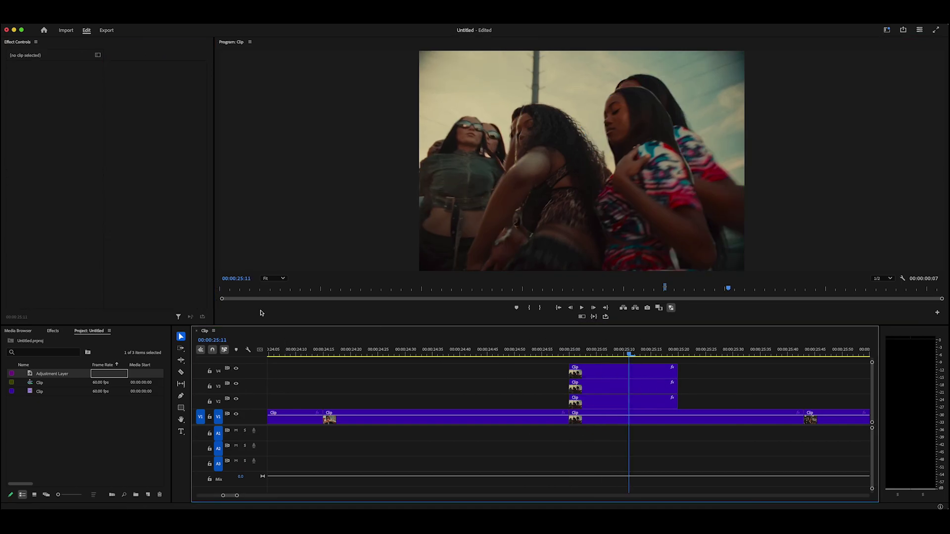
Toggle the visibility of V4, V3 and V2 off and on in turn to check each masked cutout
click(236, 369)
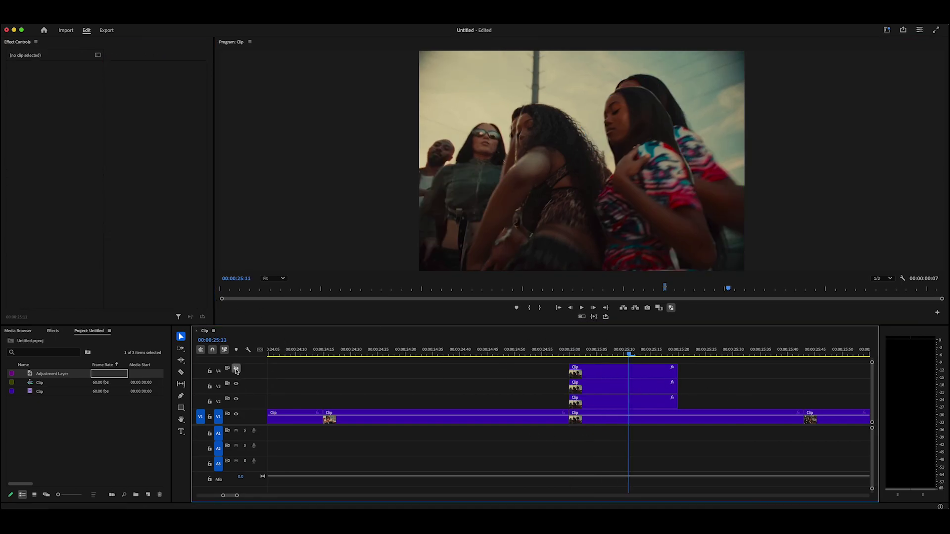
click(236, 369)
click(236, 384)
click(237, 384)
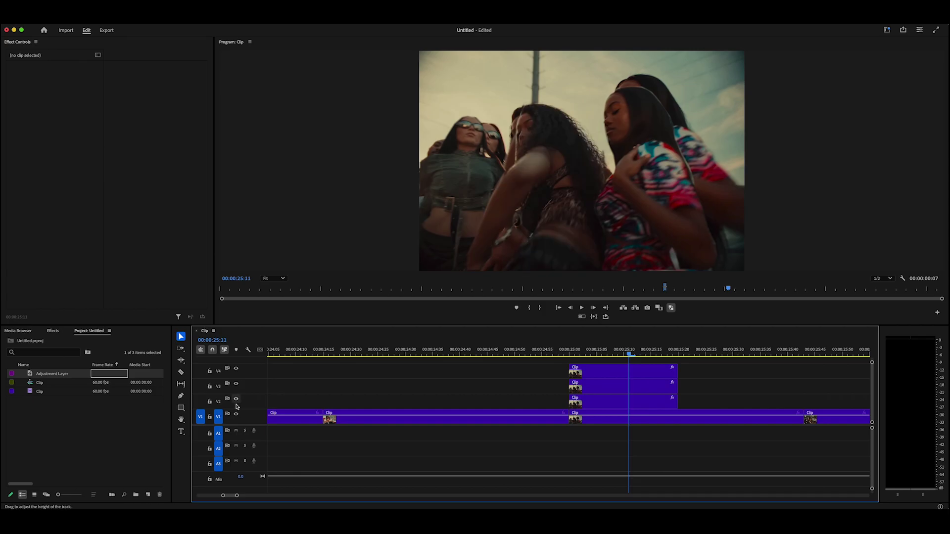
click(237, 400)
click(236, 399)
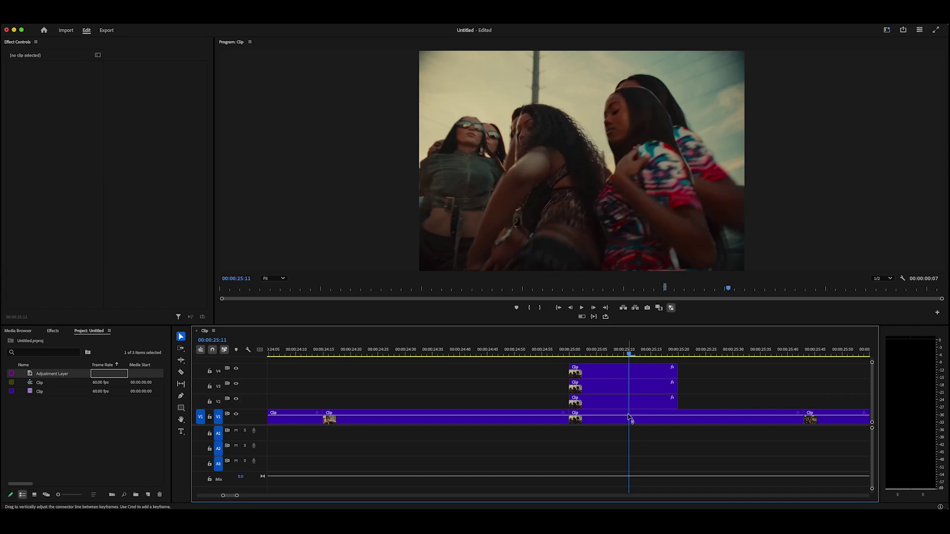
Move all three masked cutouts earlier so that they end at the cut at 00:00:25:00
drag(688, 401, 510, 375)
click(428, 391)
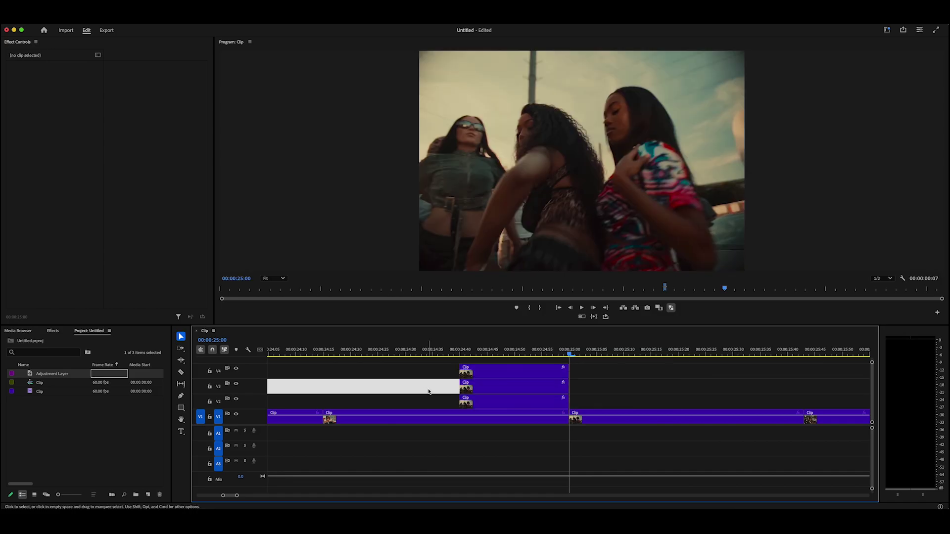
click(619, 388)
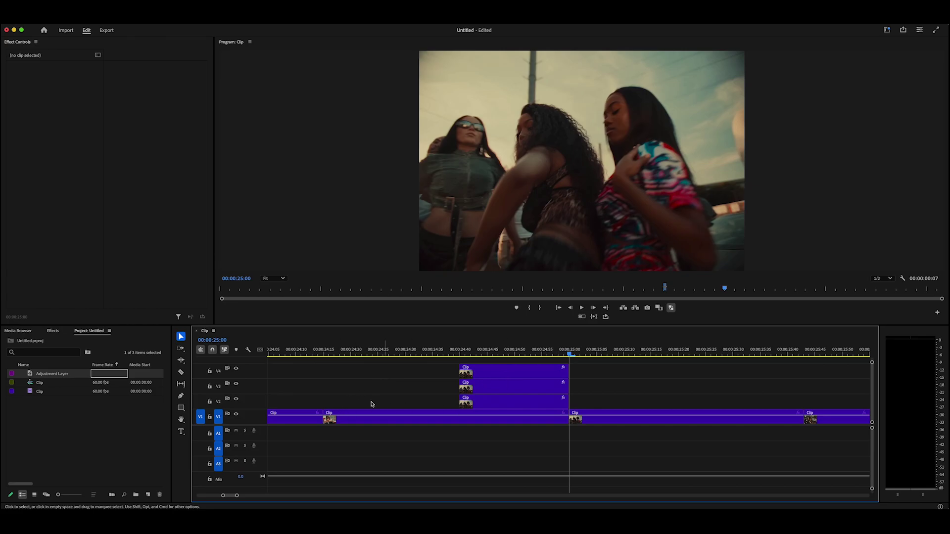
Stagger the cutouts by starting V4 at 00:00:24:15 and V3 midway between the V4 and V2 start points
drag(492, 374, 355, 374)
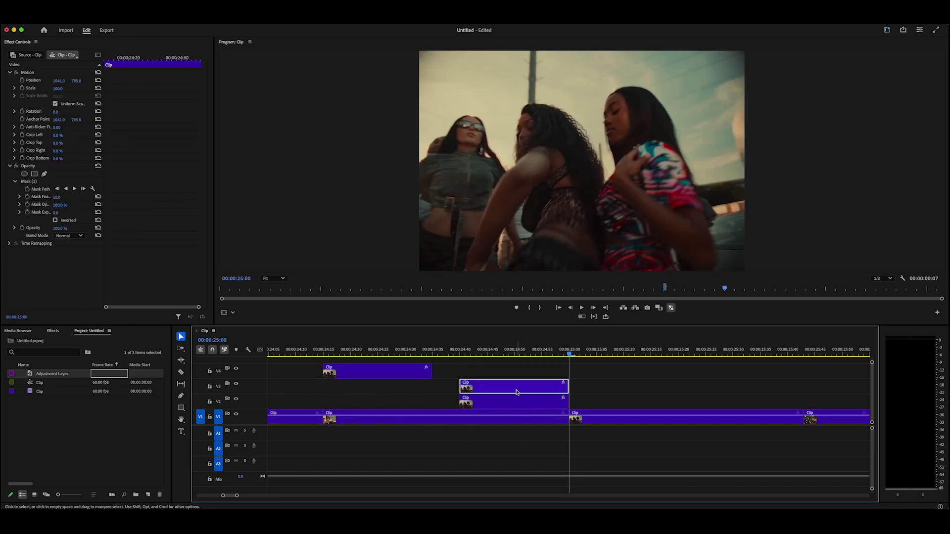
drag(473, 392, 408, 393)
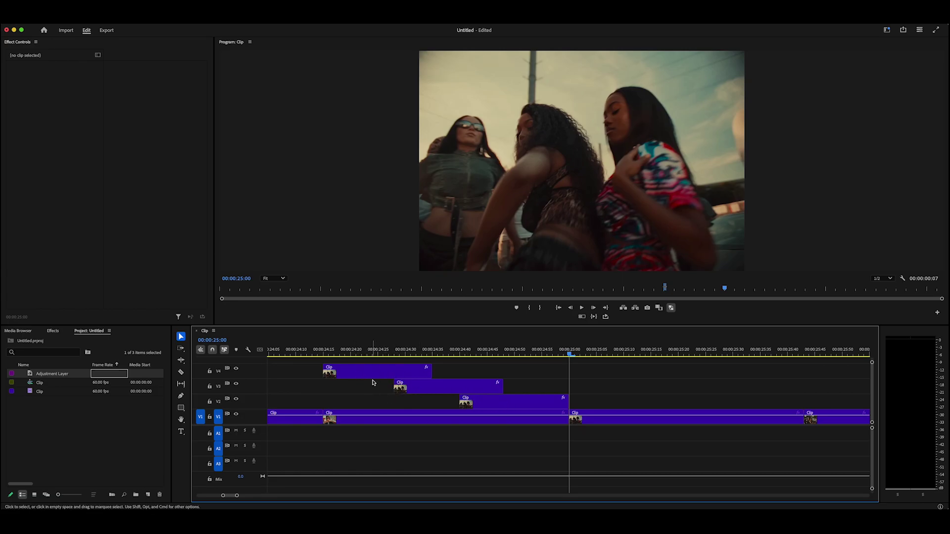
drag(439, 389, 434, 390)
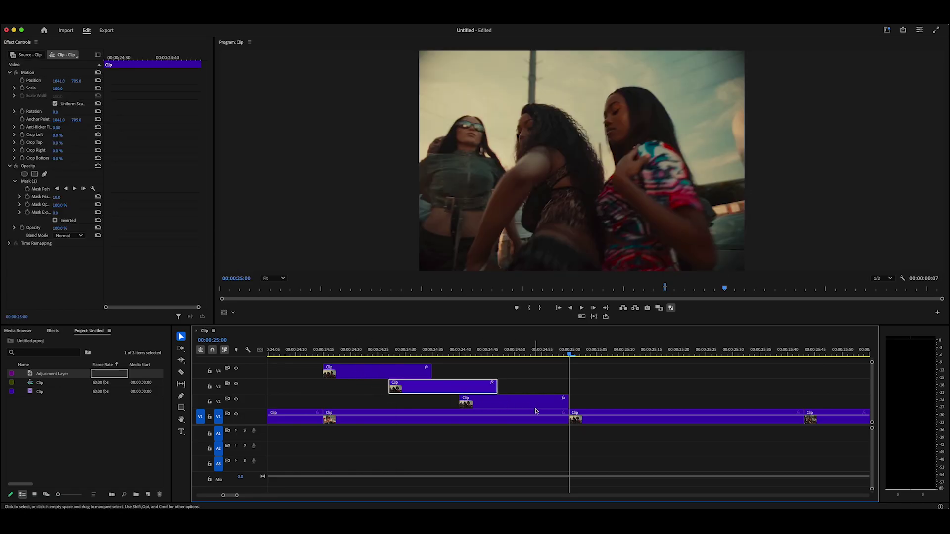
click(549, 389)
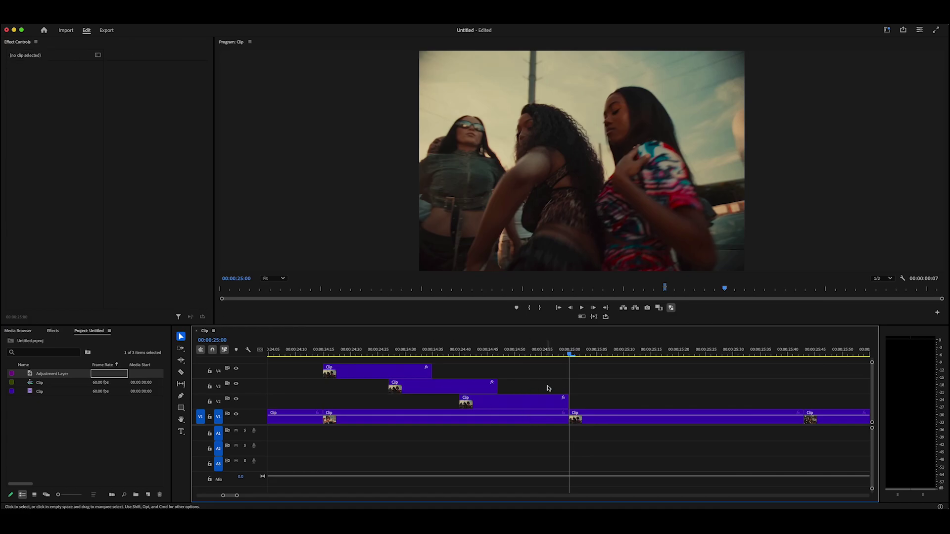
Keyframe Position and Scale on the V4 cutout so it rises and scales up into place
click(339, 351)
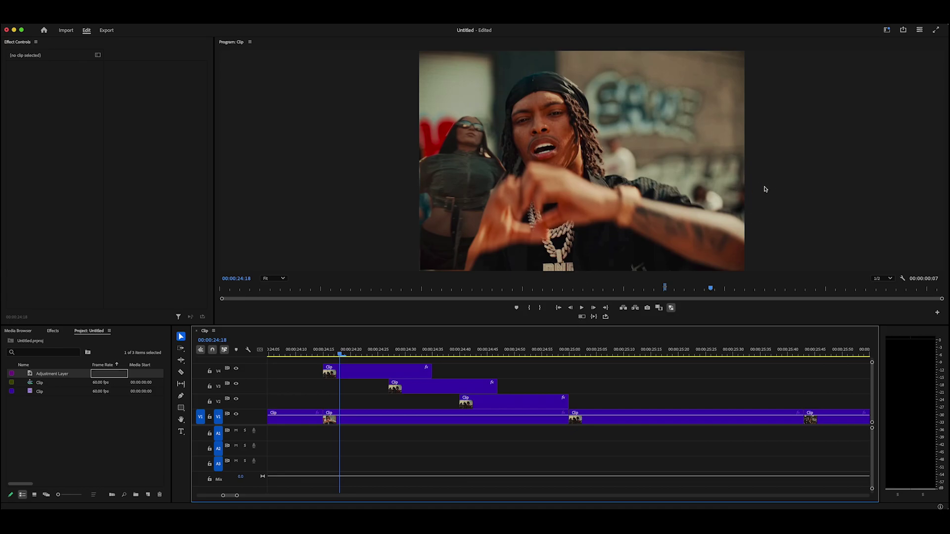
click(378, 371)
click(106, 80)
drag(118, 59, 105, 58)
right_click(199, 81)
click(106, 88)
Animate the V3 and V2 cutouts with eased Position and Scale keyframes, and return to just after the V4 cutout's start
click(442, 386)
click(438, 353)
click(514, 401)
click(509, 354)
click(21, 81)
click(22, 89)
right_click(200, 89)
mouse_move(232, 158)
click(312, 202)
click(346, 388)
click(335, 354)
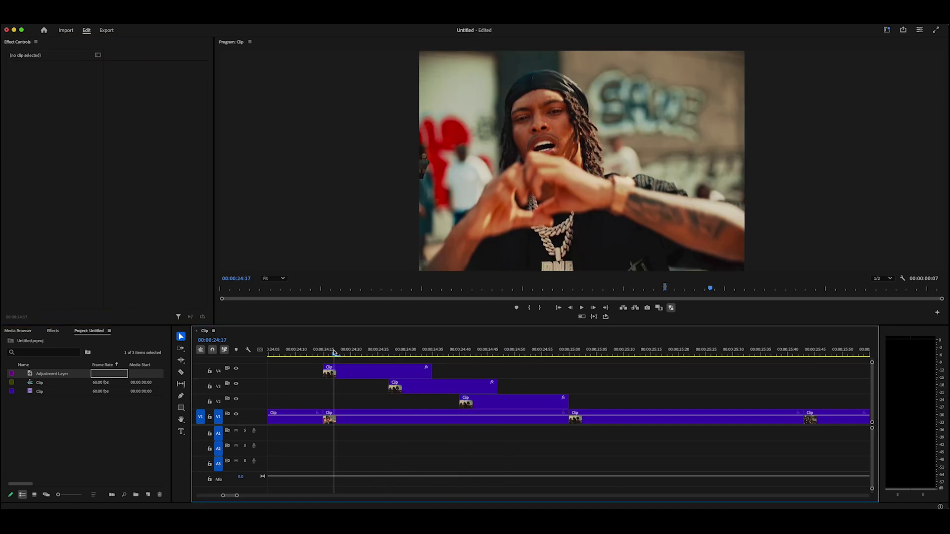
Extend the V3 and V4 cutouts so both end at the cut at 00:00:25:00 together with the V2 cutout
drag(335, 355, 400, 357)
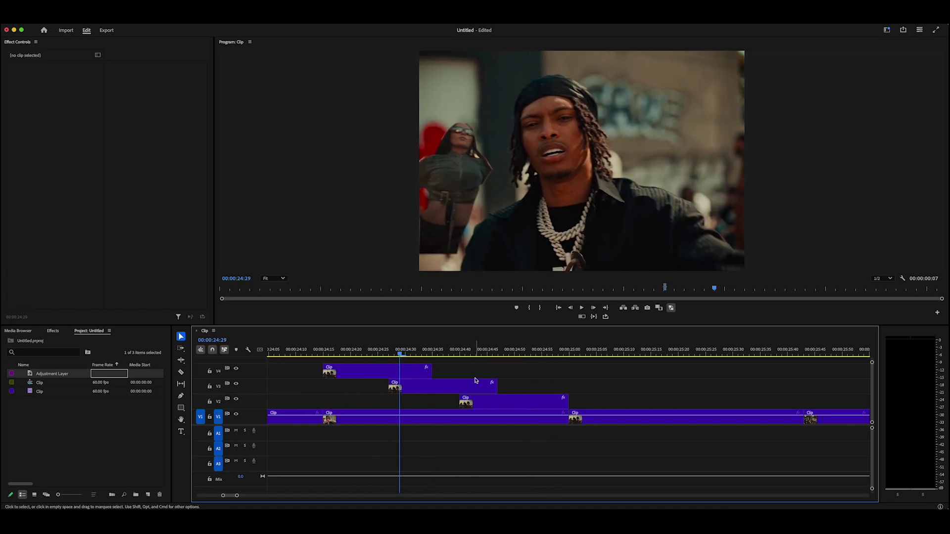
drag(493, 387, 569, 387)
drag(431, 372, 566, 374)
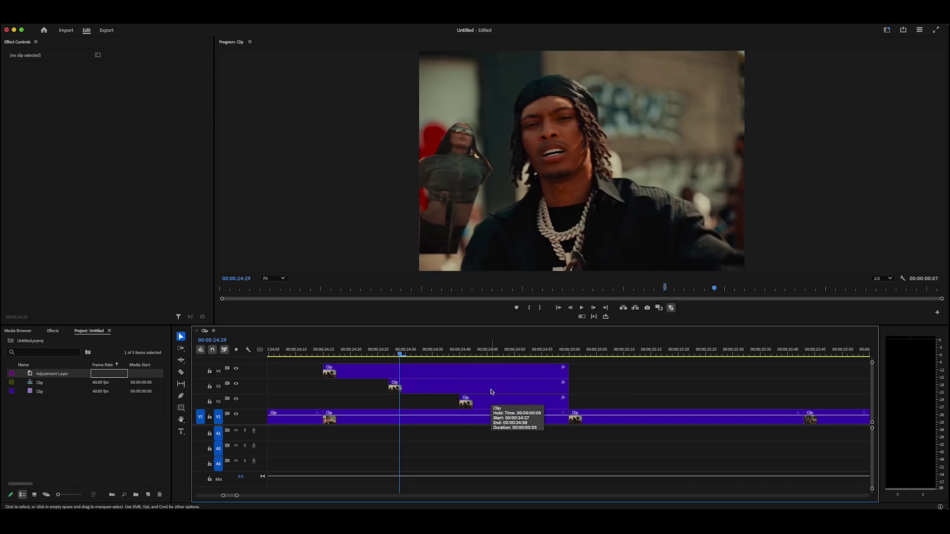
Play back the staggered cutout transition from just before the V4 cutout's start through the cut
key(minus)
click(444, 353)
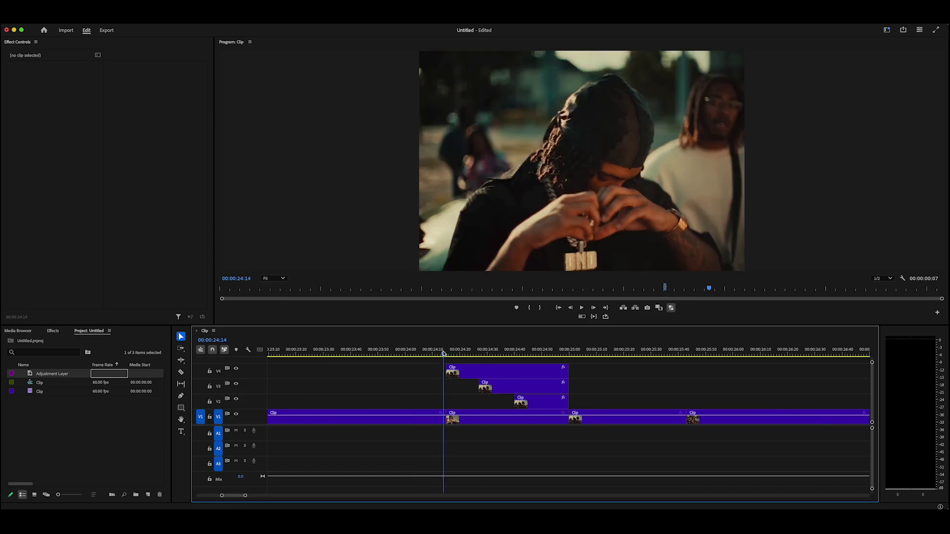
key(space)
click(432, 353)
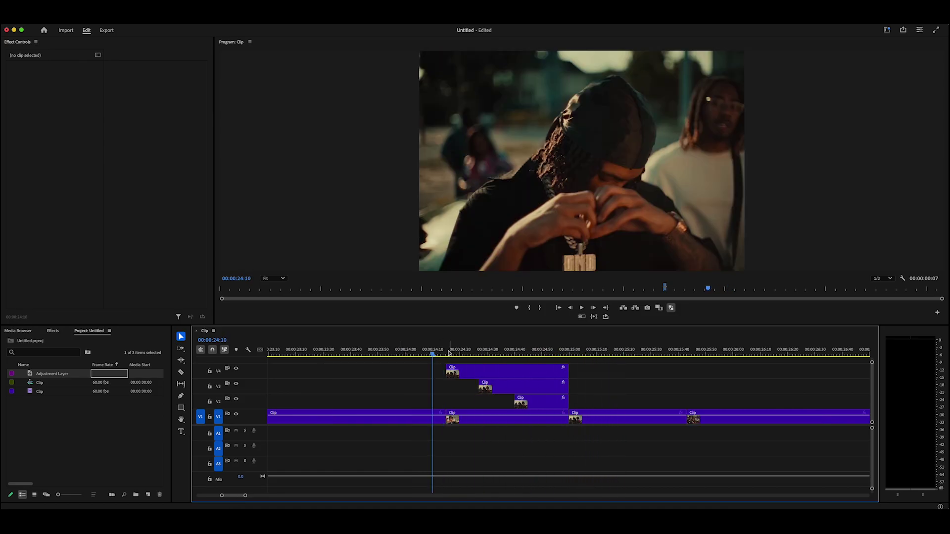
key(space)
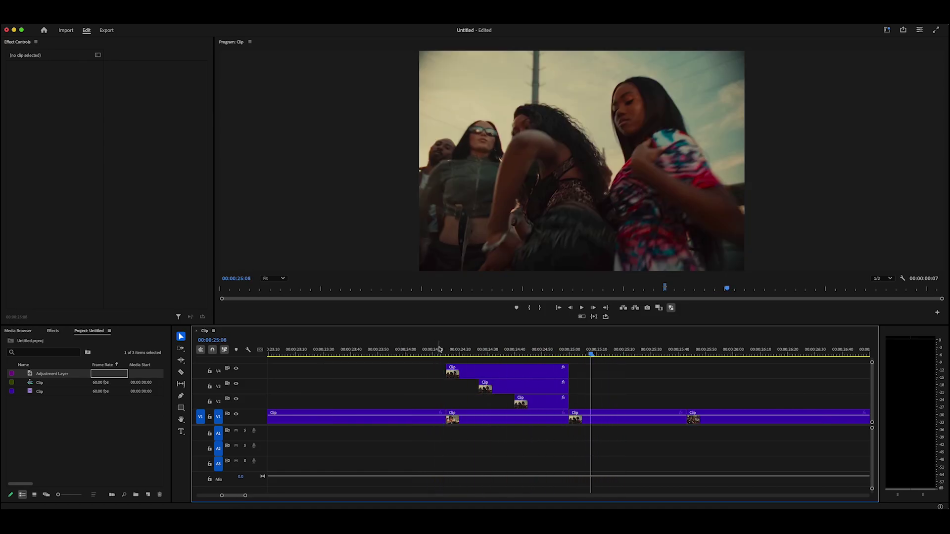
click(438, 350)
Set the V4 cutout's Scale to 101.5 at its second keyframe at 00:00:24:35, and select the V3 cutout
click(509, 353)
click(510, 371)
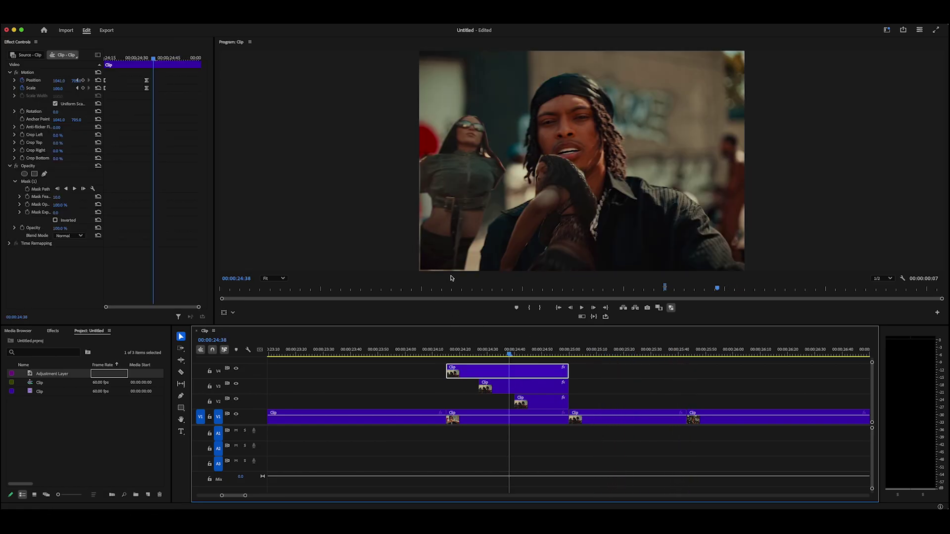
drag(510, 354, 533, 358)
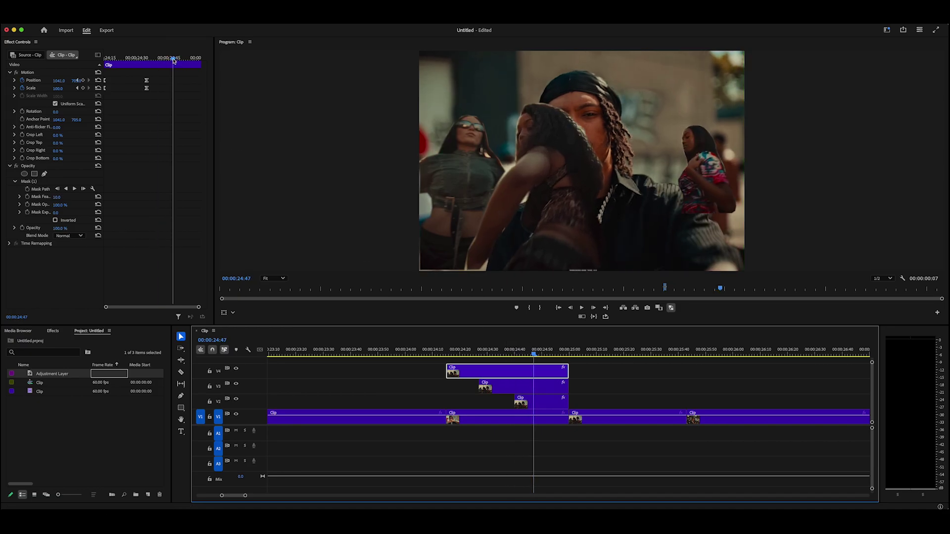
drag(173, 60, 147, 60)
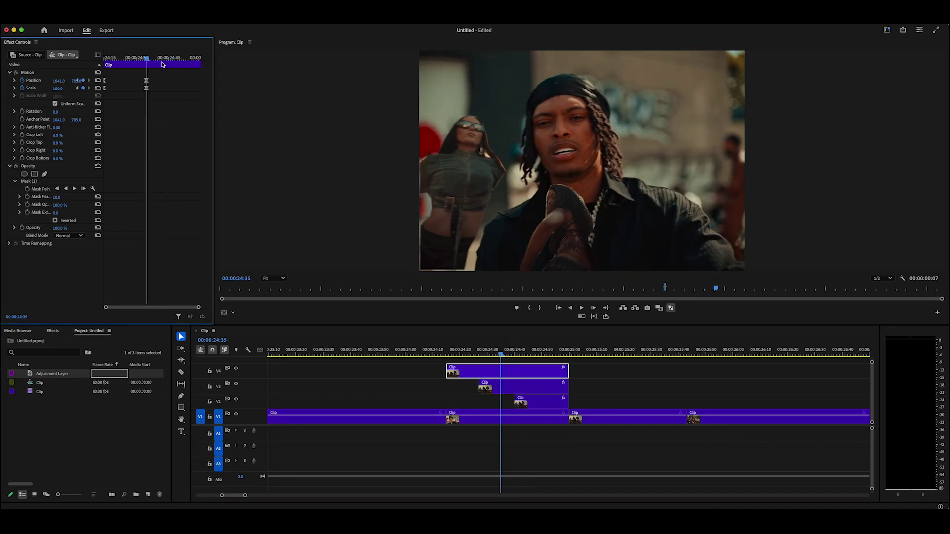
click(63, 88)
key(Return)
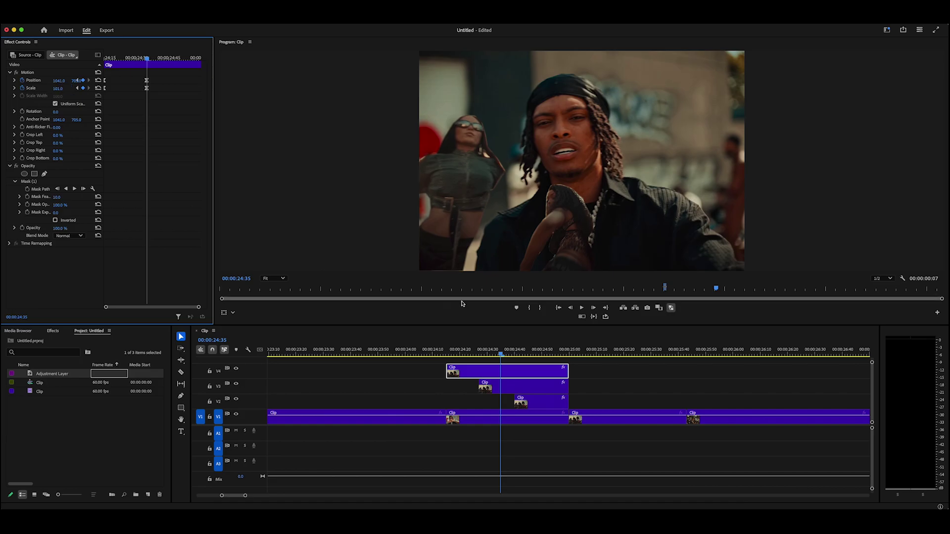
click(62, 88)
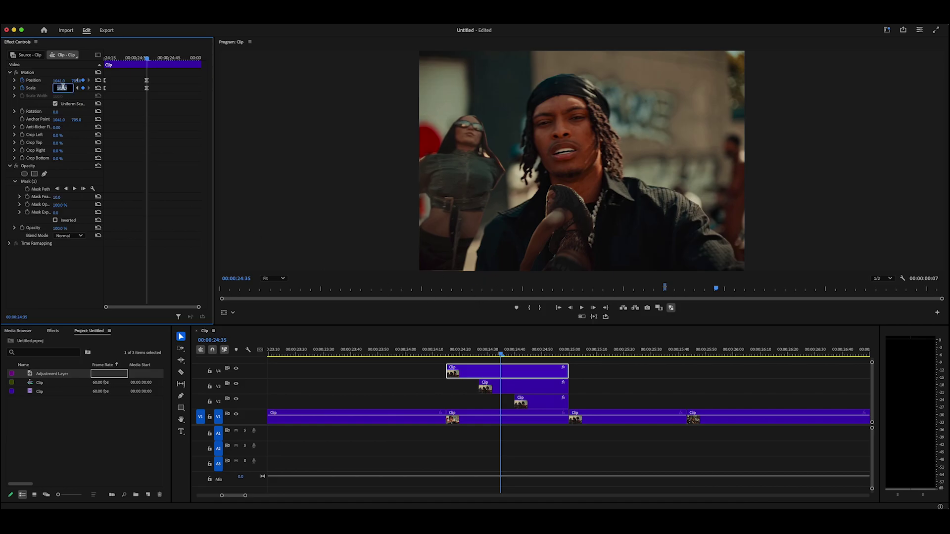
text(101.5)
key(Return)
click(517, 387)
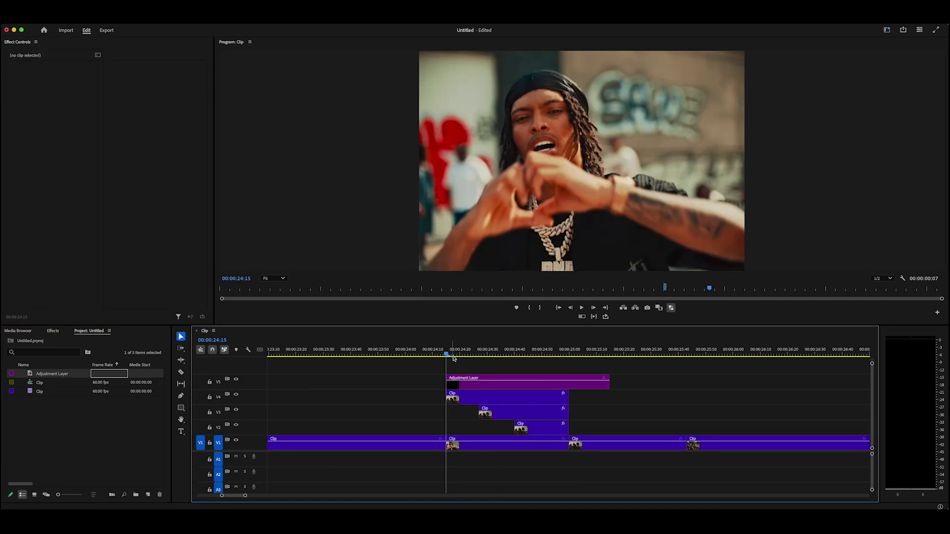
Split the V5 adjustment layer at 00:00:24:25 and delete the remainder, leaving a 10-frame layer above the V4 cutout's start
key(shift+Right)
key(shift+Right)
key(c)
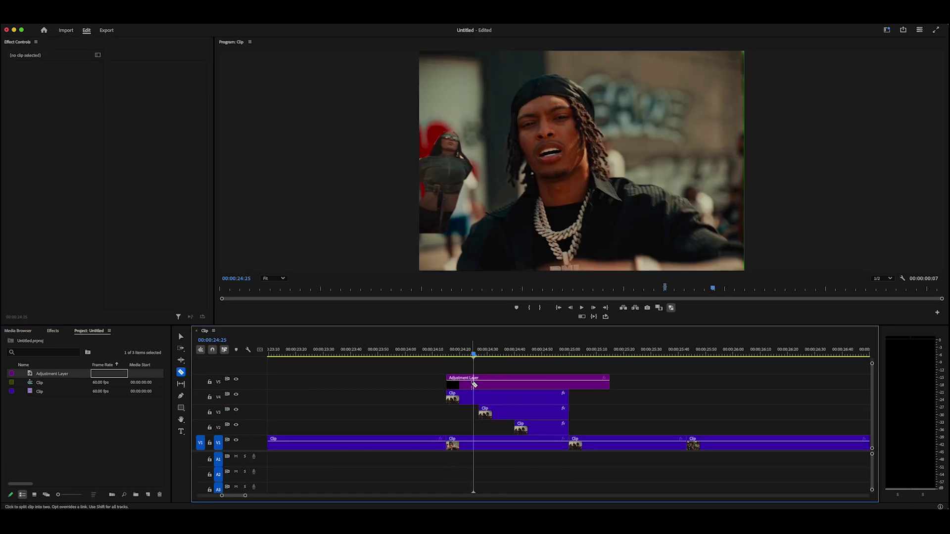
click(473, 382)
key(v)
click(505, 386)
key(Delete)
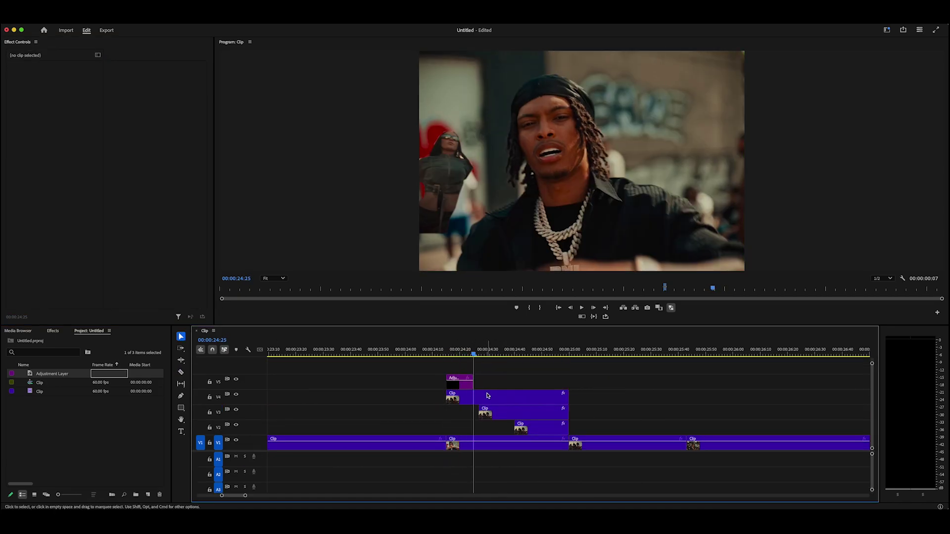
alt+drag(462, 386, 577, 387)
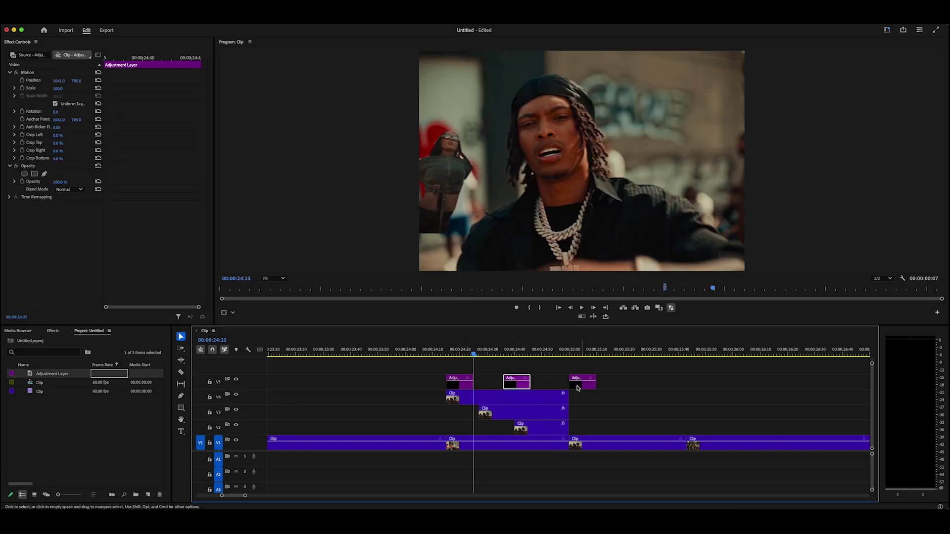
drag(501, 362, 527, 362)
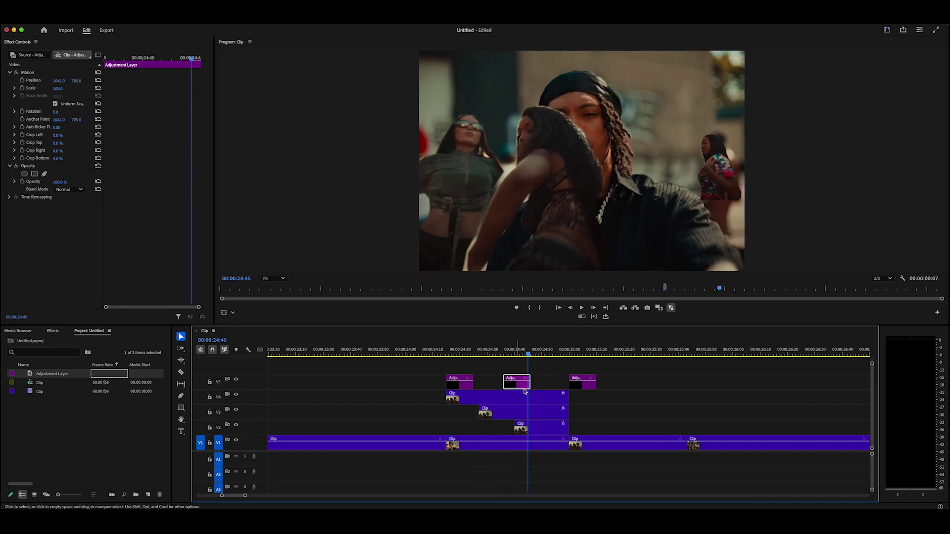
click(584, 386)
key(Delete)
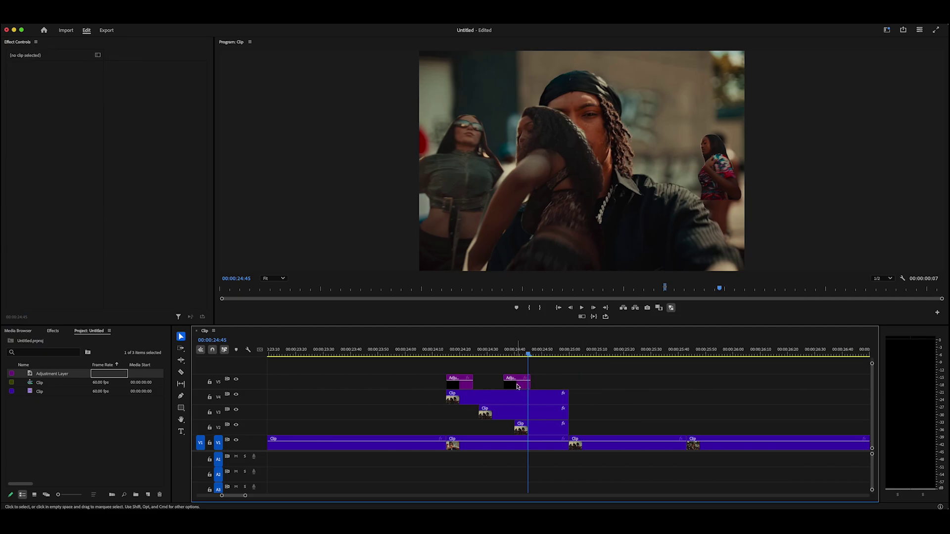
click(517, 384)
key(Delete)
Shorten the V5 adjustment layer to 6 frames so that it ends at 00:00:24:21
click(451, 354)
drag(452, 355, 445, 353)
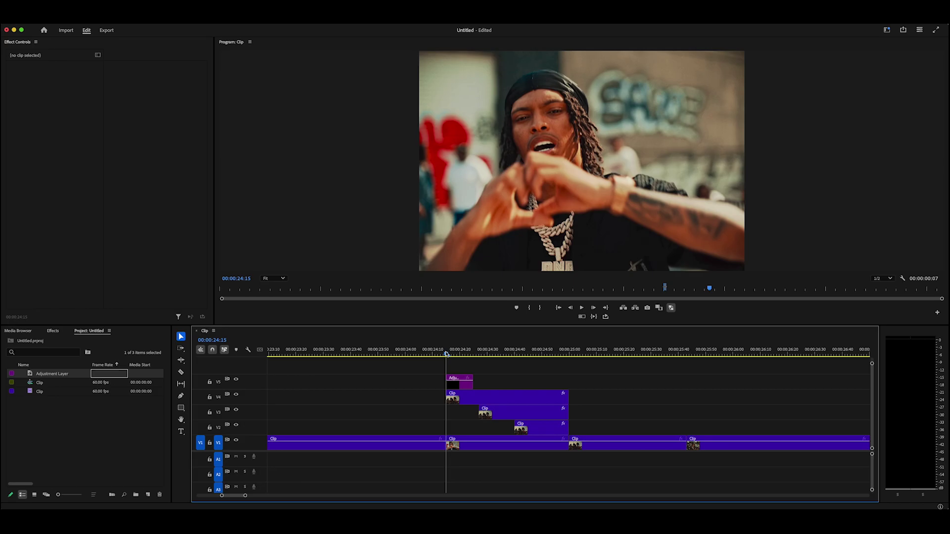
key(Right)
key(Right)
key(Right)
key(Right)
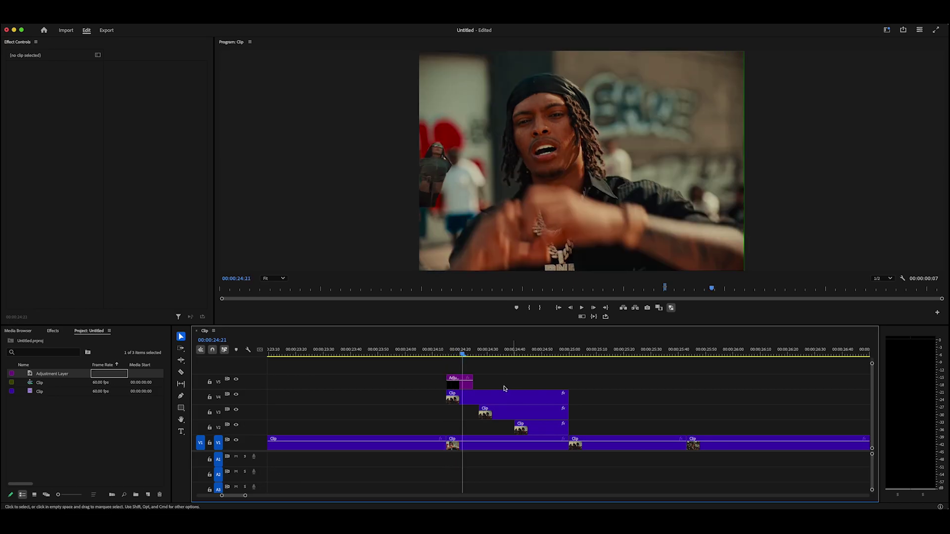
drag(473, 385, 465, 385)
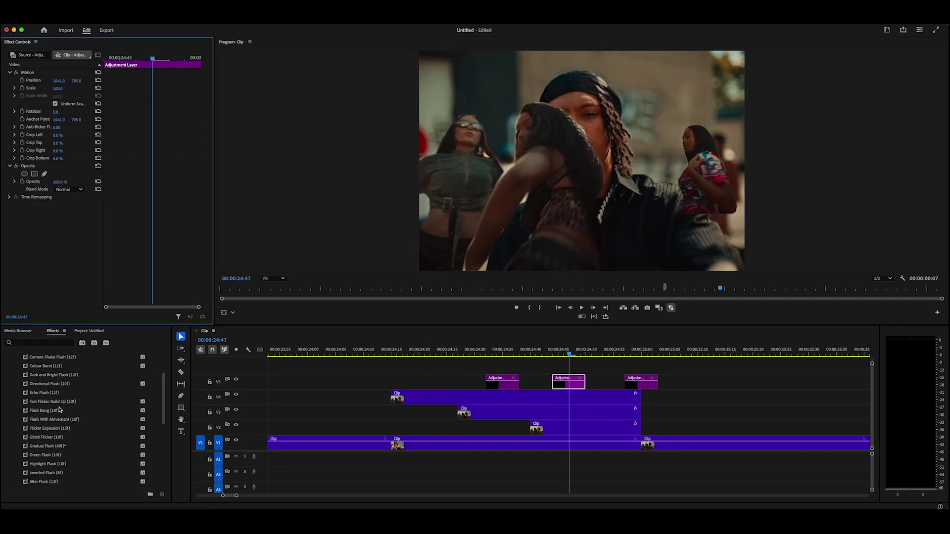
Apply the Inverted Flash preset to all three adjustment layers on V5
scroll(73, 408, down, 3)
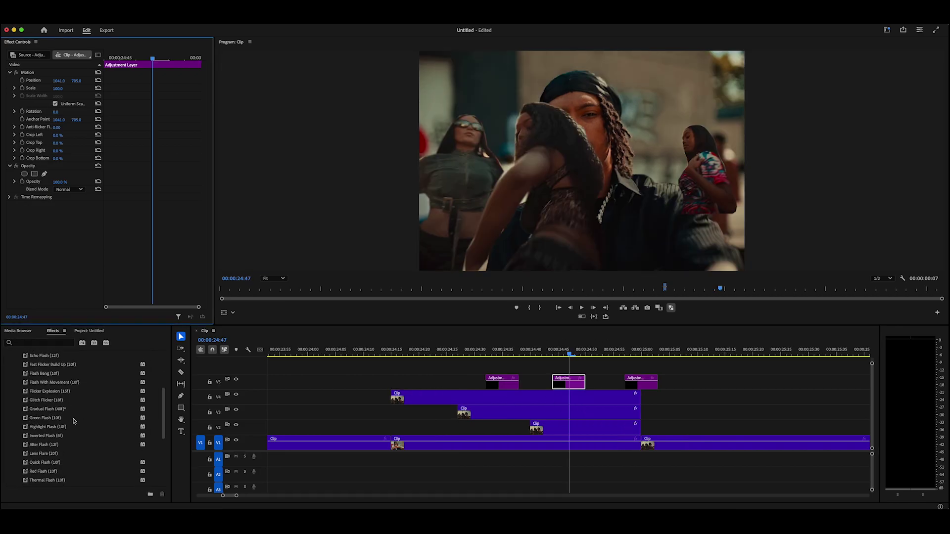
scroll(90, 430, down, 3)
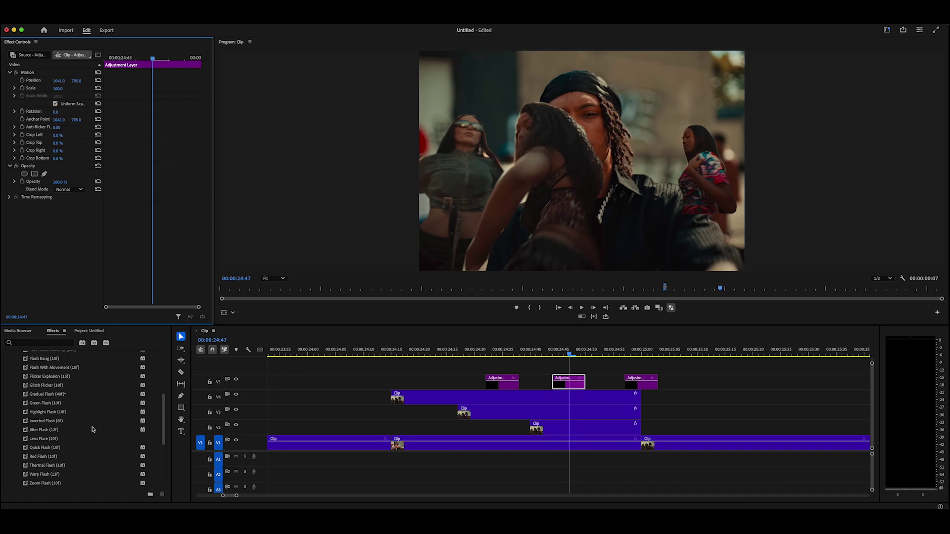
scroll(87, 429, up, 1)
scroll(87, 429, up, 1)
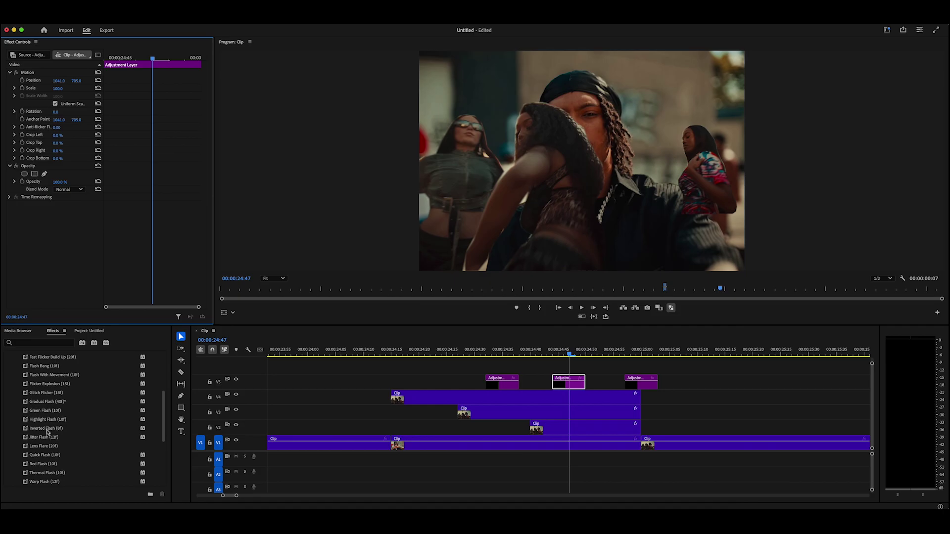
drag(37, 429, 577, 388)
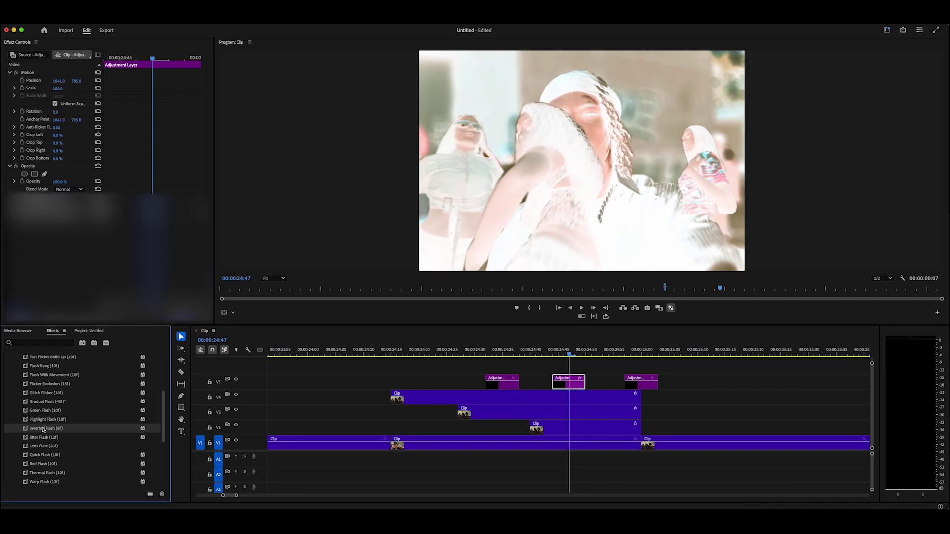
drag(43, 430, 498, 381)
drag(44, 430, 622, 377)
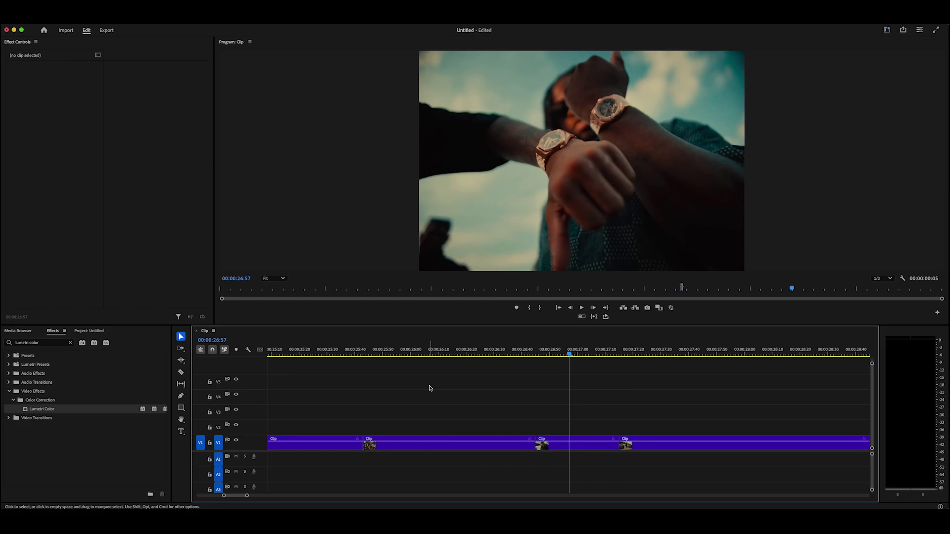
Remove the V2 copy's part before 00:00:27:14 and extend its final-frame segment backward to about 00:00:26:50
key(Up)
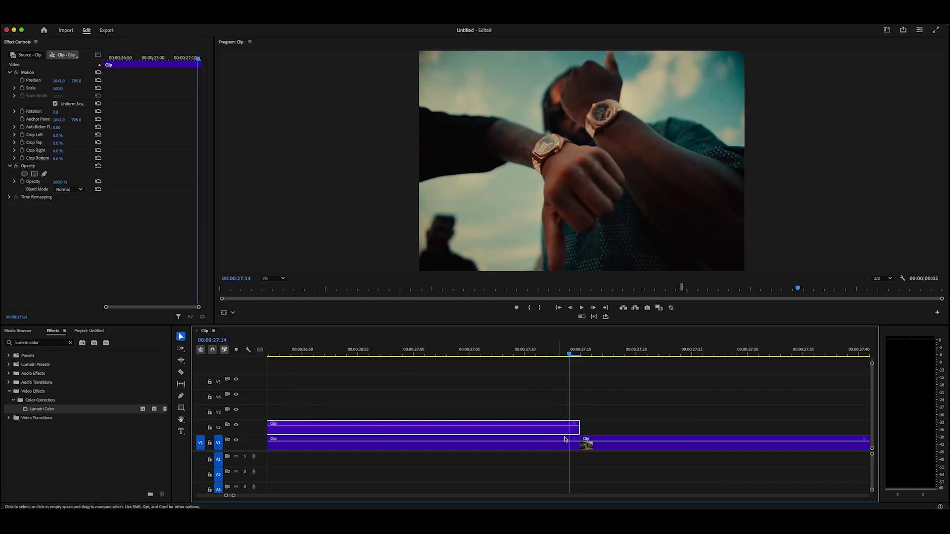
click(543, 404)
key(minus)
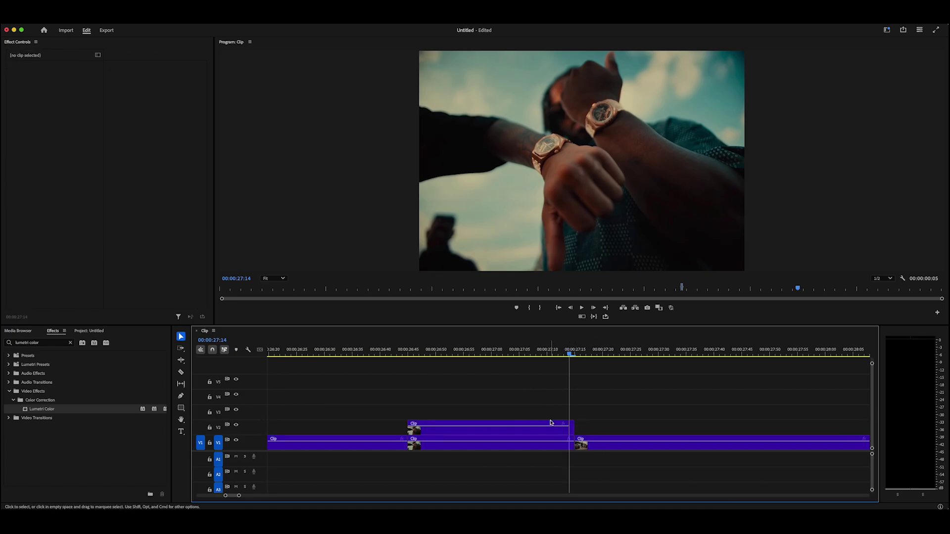
drag(569, 354, 503, 357)
click(511, 429)
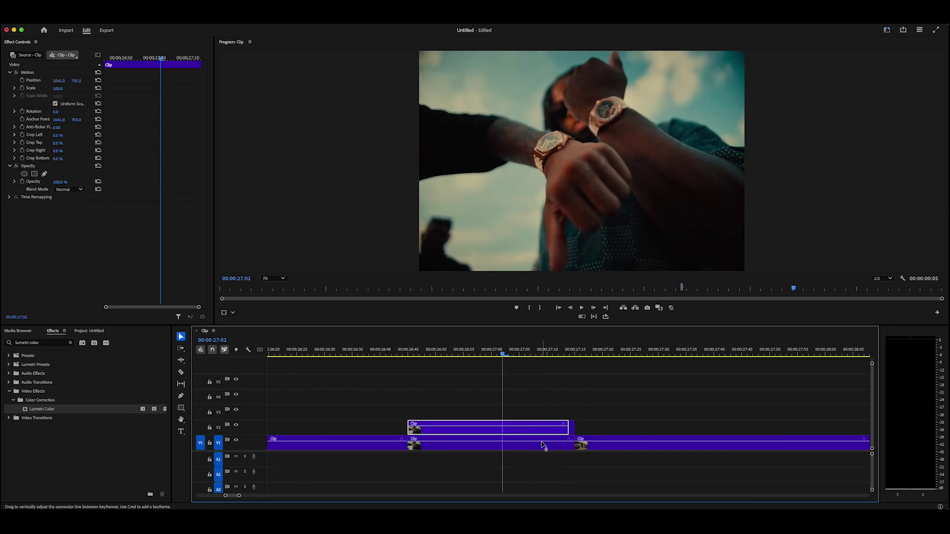
drag(569, 428, 410, 428)
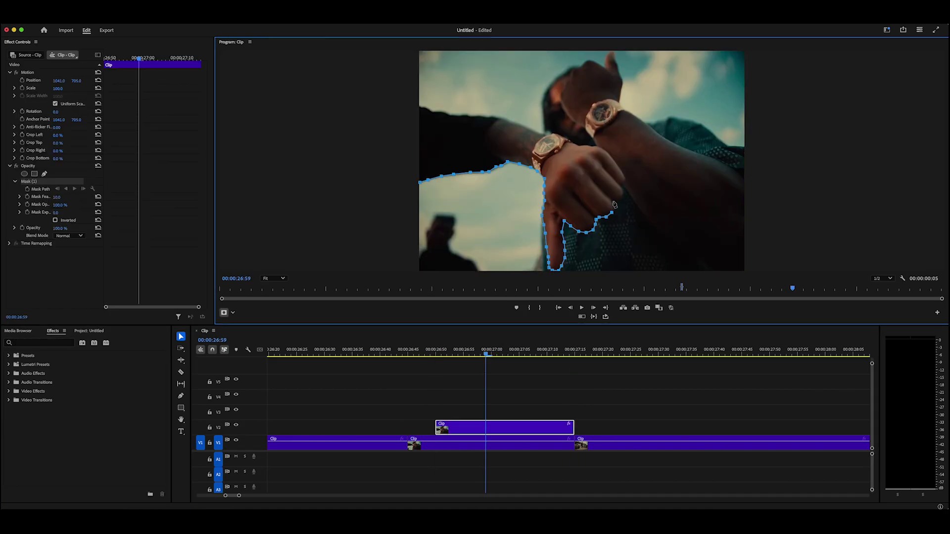
Complete and close the freehand opacity mask around the two crossed arms and hands on the V2 freeze frame
click(618, 201)
click(622, 184)
click(685, 250)
click(744, 258)
click(589, 60)
click(419, 106)
click(421, 183)
Move the masked arms cutout on V2 so it starts over the next clip at 00:00:27:15, with the playhead at its start
click(541, 354)
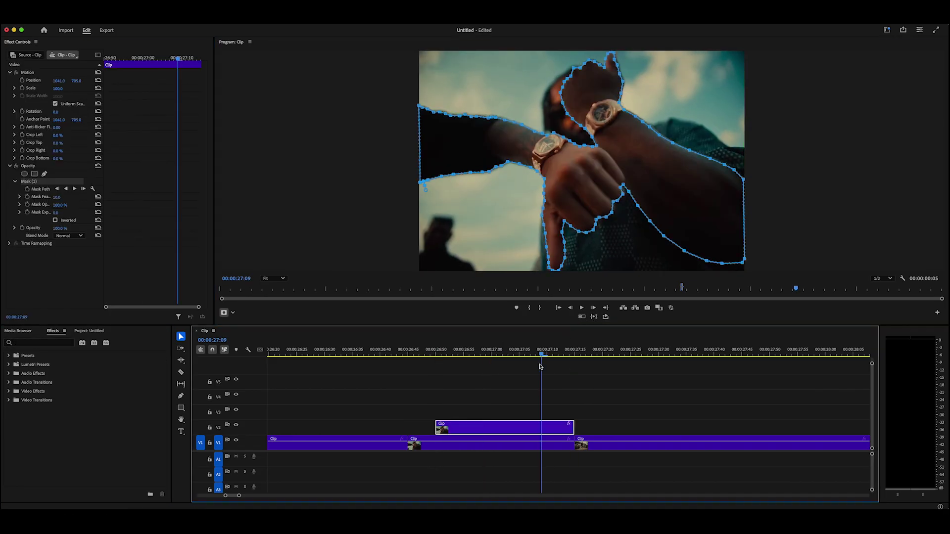
mouse_move(540, 352)
mouse_down()
mouse_move(513, 353)
mouse_move(546, 352)
mouse_move(535, 352)
mouse_up()
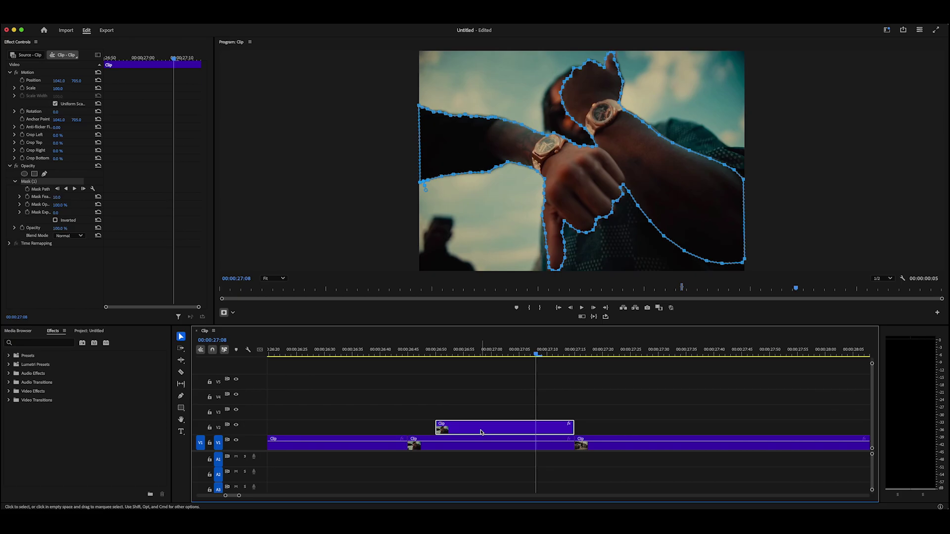
drag(480, 433, 621, 432)
drag(579, 355, 574, 381)
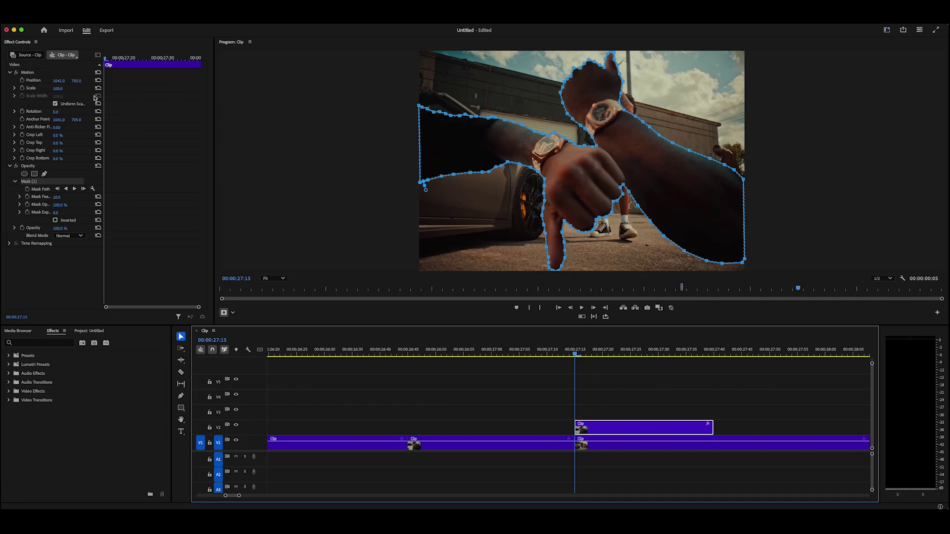
Keyframe the arms cutout's Position at 00:00:27:15 and at 00:00:27:20, raising the cutout vertically at the second keyframe
click(22, 80)
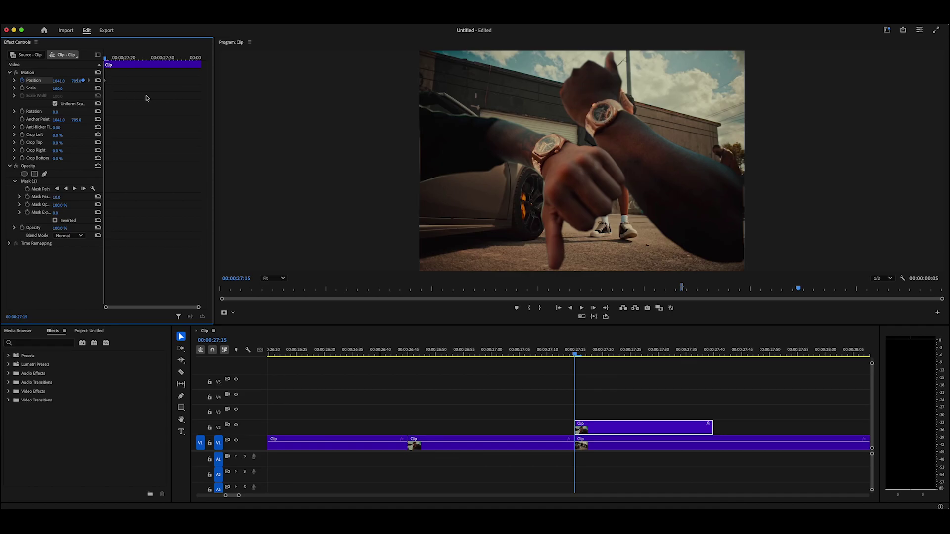
key(shift+Right)
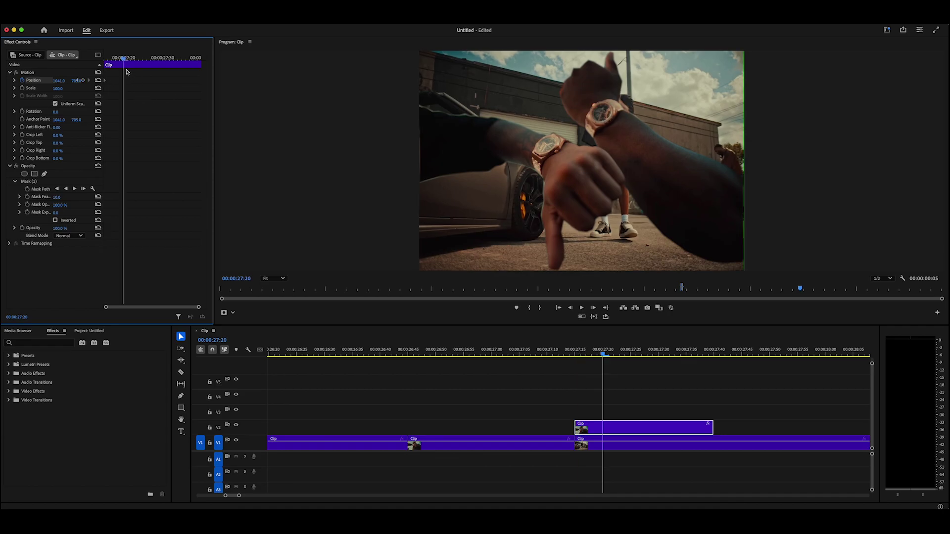
drag(76, 80, 0, 80)
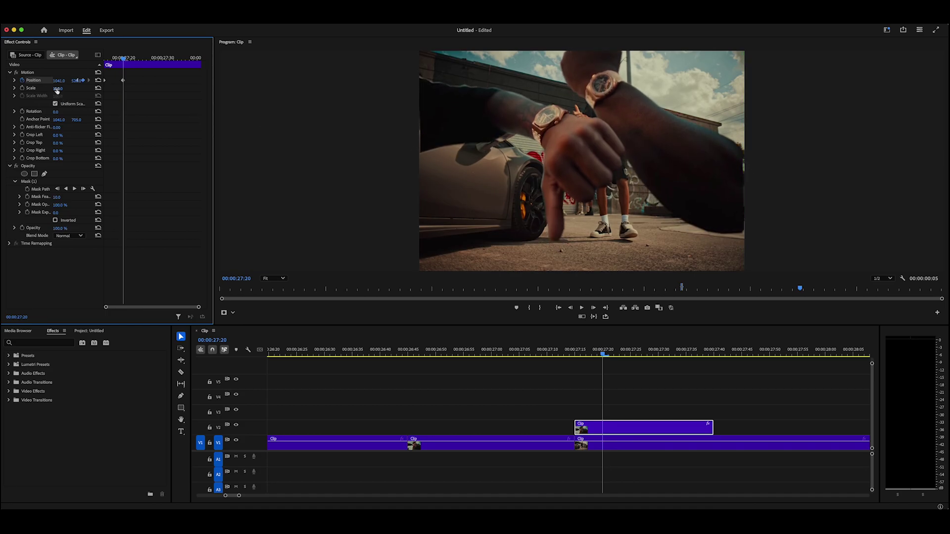
Set the arms cutout's Scale to 101.5 and keyframe its Position at the end of the clip, lowering it completely out of frame
click(60, 88)
text(10)
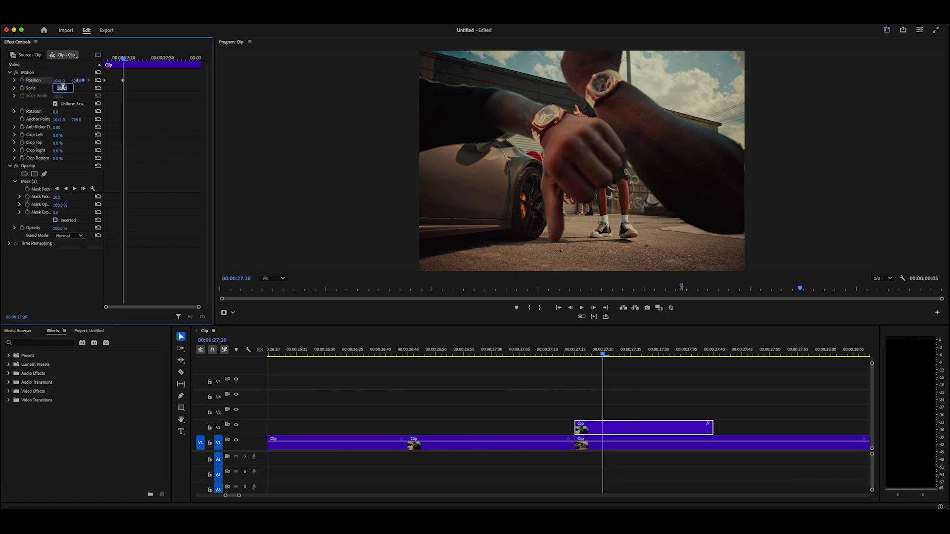
text(1.5)
key(Return)
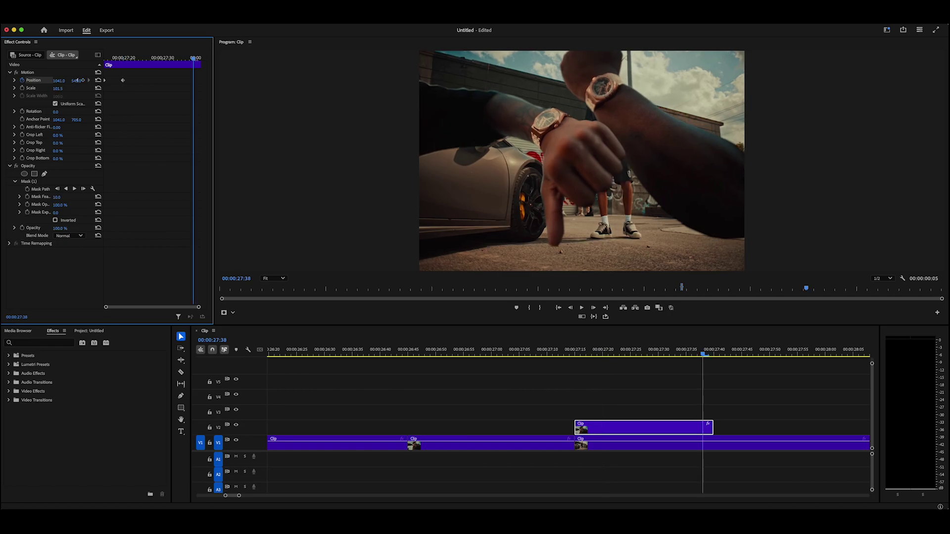
mouse_move(76, 80)
mouse_down()
mouse_move(287, 81)
mouse_move(78, 80)
mouse_up()
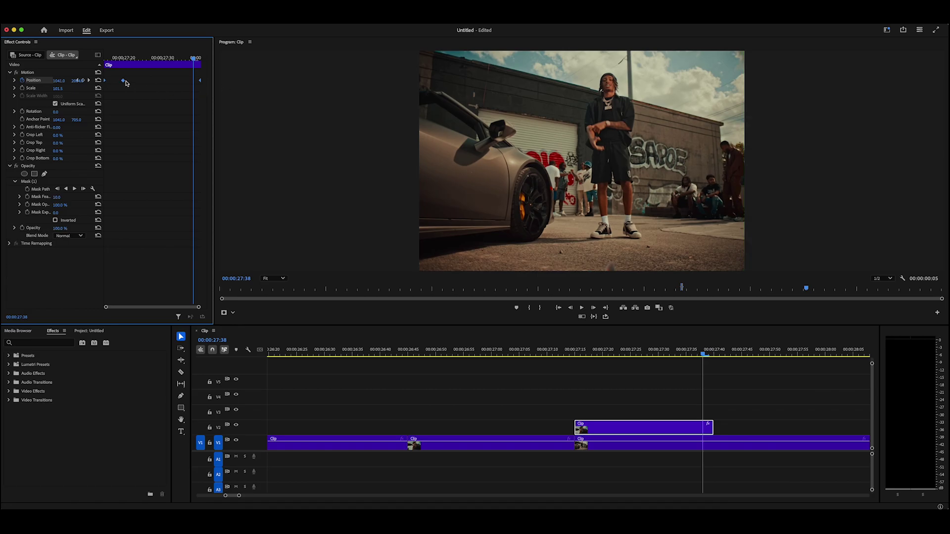
Apply Ease In and Ease Out temporal interpolation to the arms cutout's Position keyframes and play back the motion
right_click(124, 82)
mouse_move(167, 150)
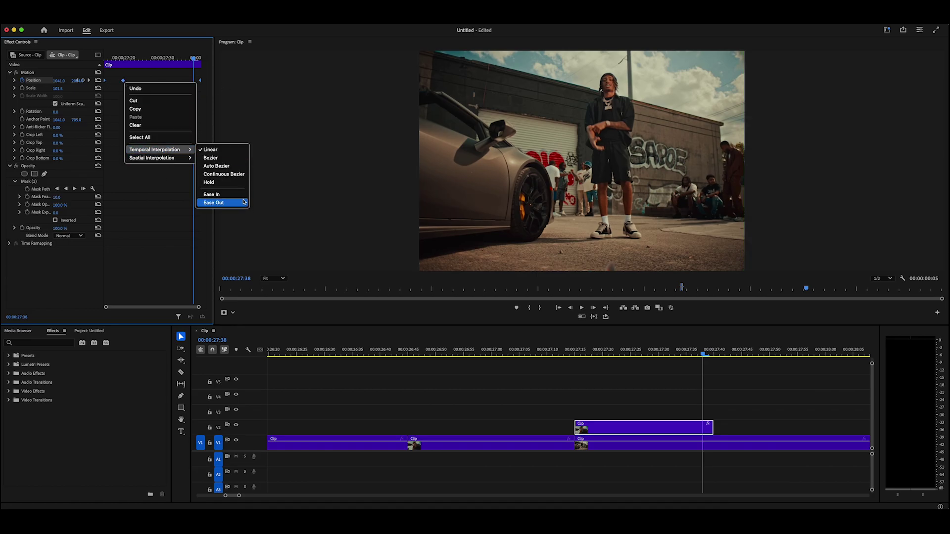
click(237, 194)
drag(190, 60, 145, 66)
right_click(123, 81)
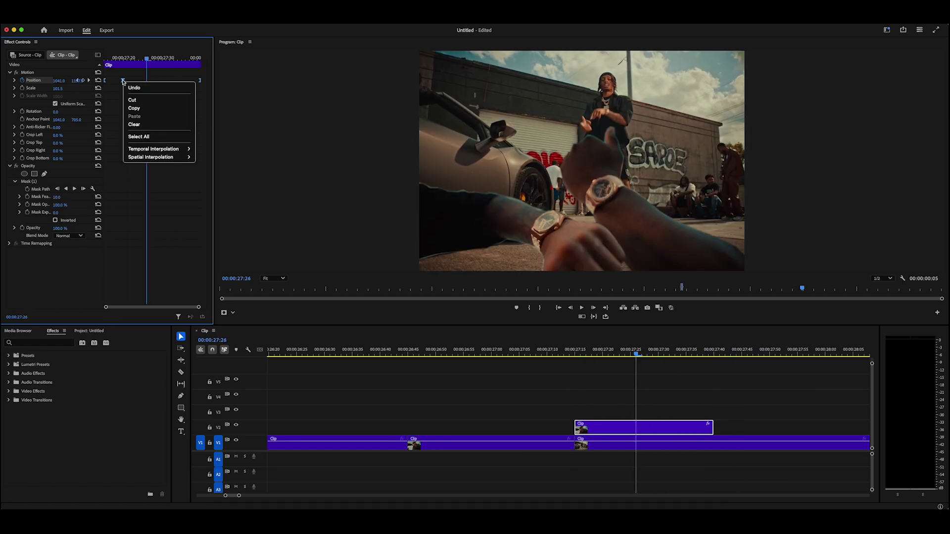
mouse_move(177, 152)
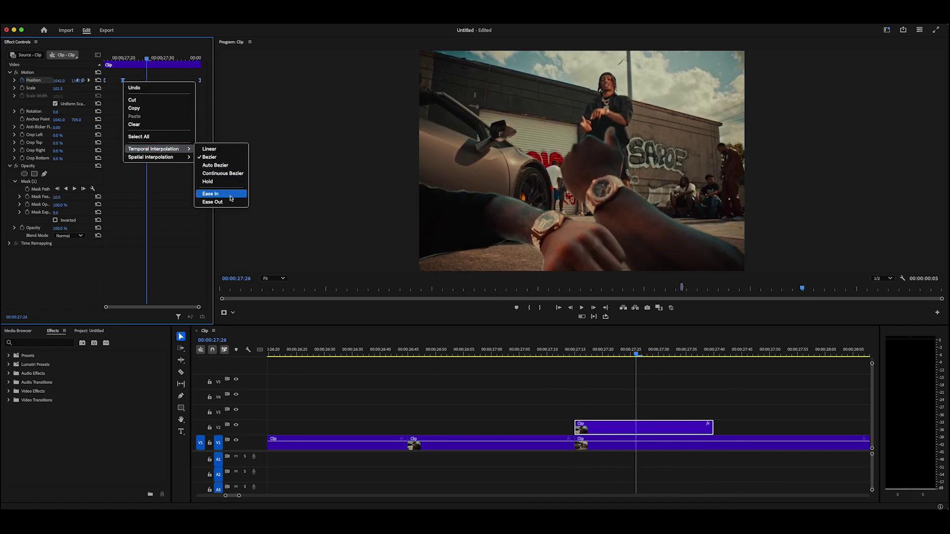
click(213, 201)
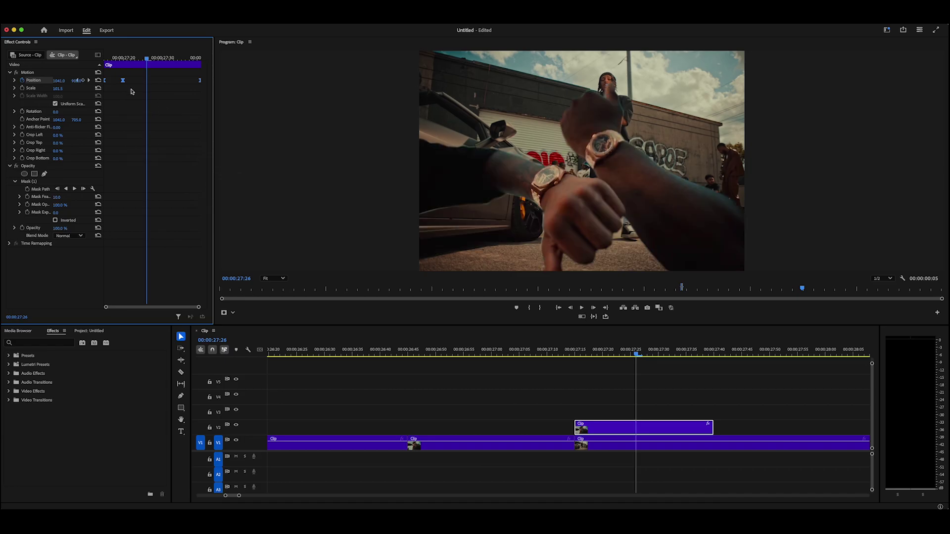
mouse_move(111, 60)
mouse_down()
mouse_move(190, 63)
mouse_move(112, 62)
mouse_up()
click(485, 352)
key(space)
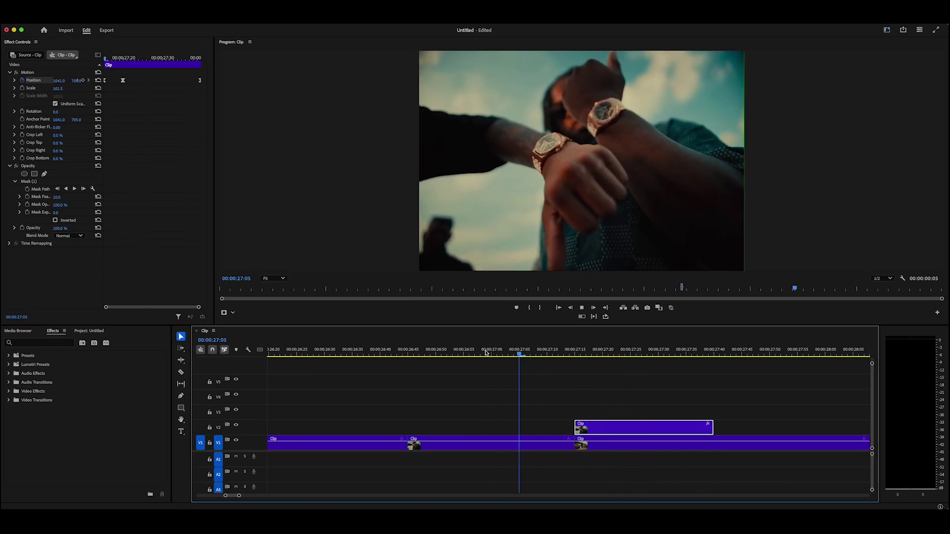
Keyframe the arms cutout's Scale from 101.5 at 00:00:27:15 down to 5 at the clip's end, ease the keyframes and preview
click(540, 352)
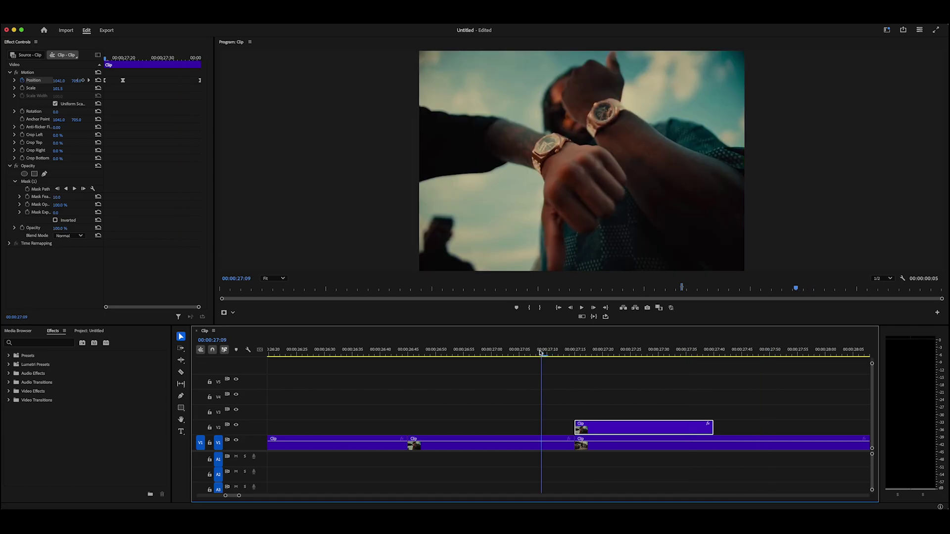
click(552, 354)
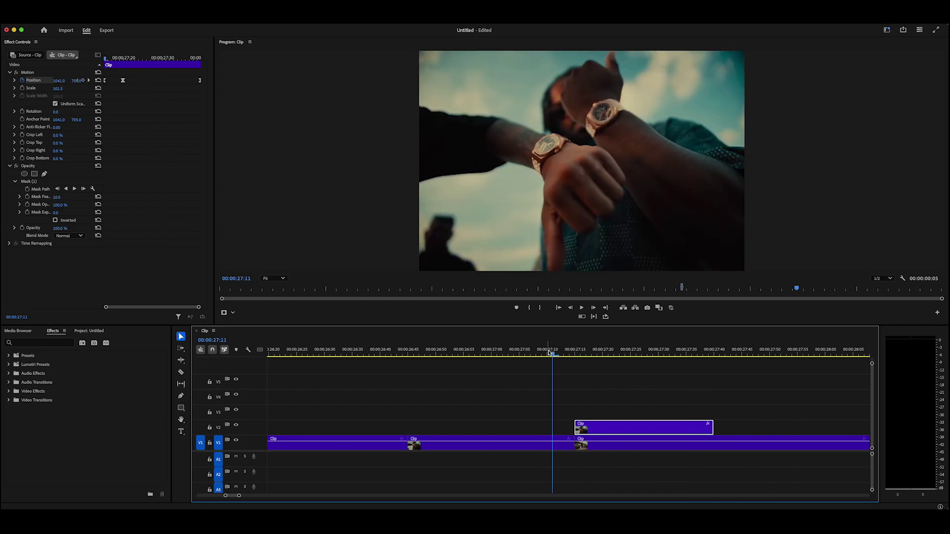
drag(549, 352, 576, 356)
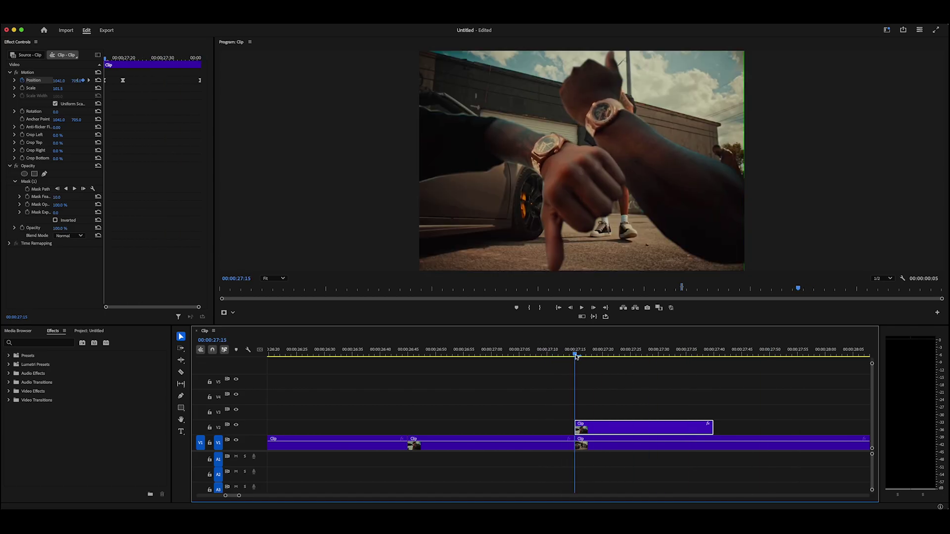
click(23, 89)
click(63, 89)
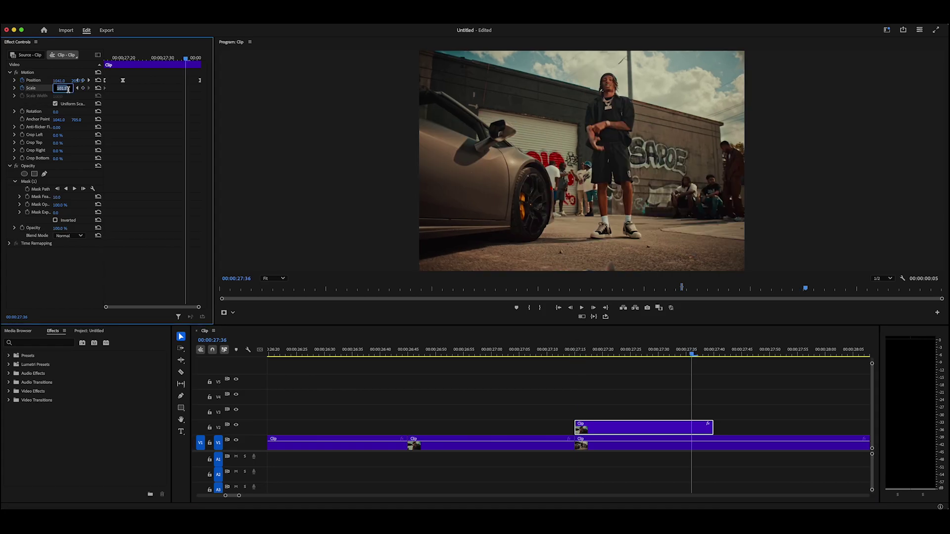
right_click(186, 90)
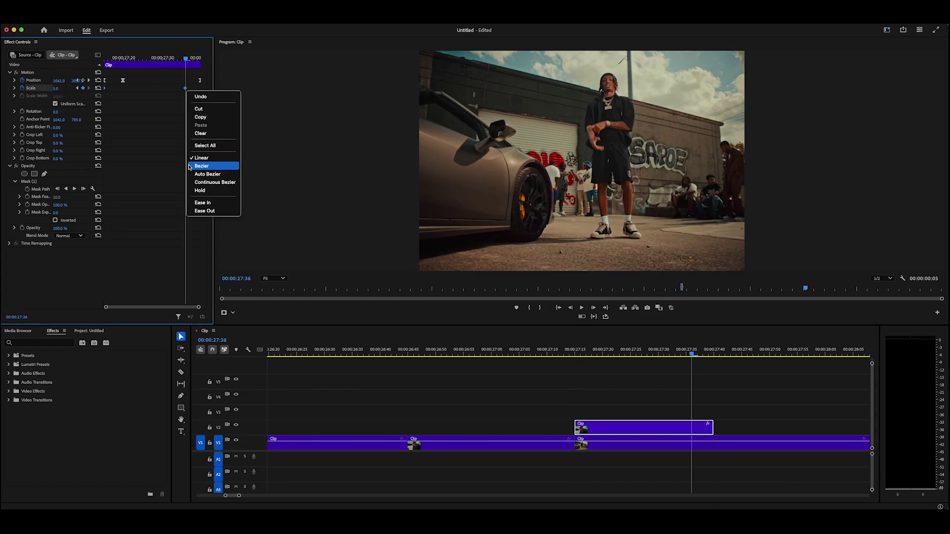
click(203, 211)
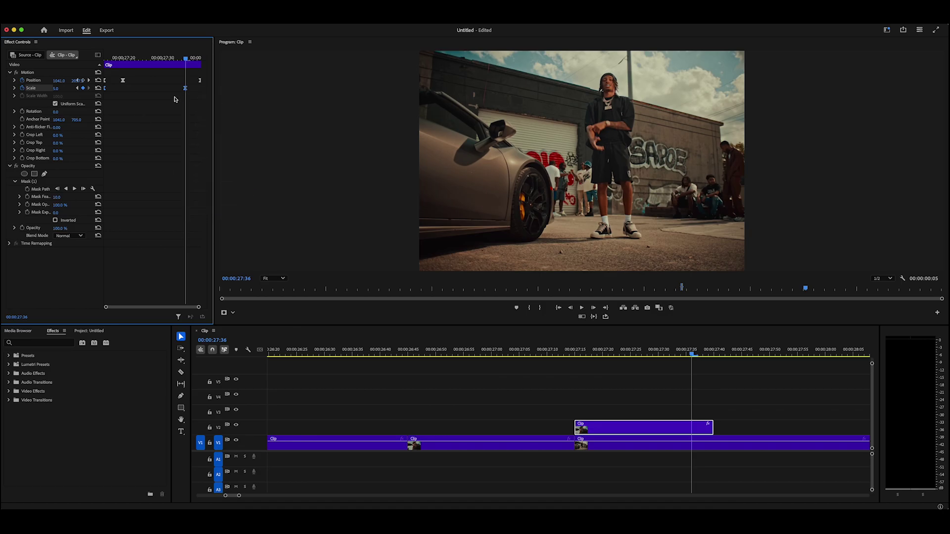
click(567, 350)
key(space)
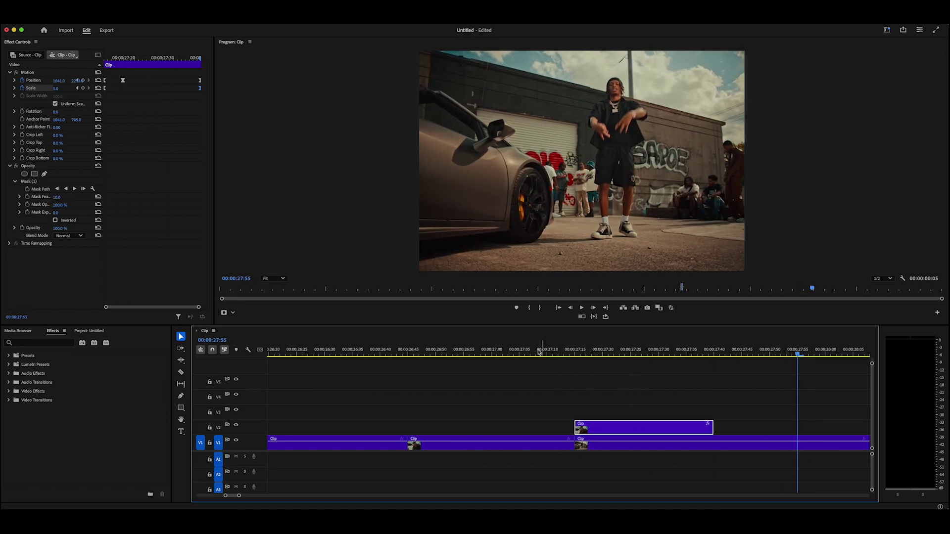
Find the Lumetri Color effect and apply it to the V2 arms cutout, with the playhead at 00:00:27:15
click(508, 351)
drag(508, 351, 575, 354)
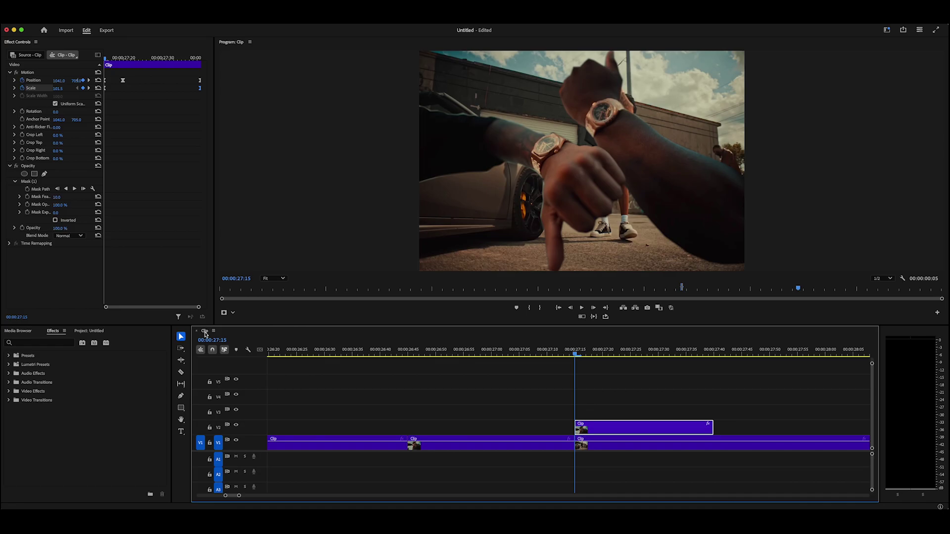
click(49, 344)
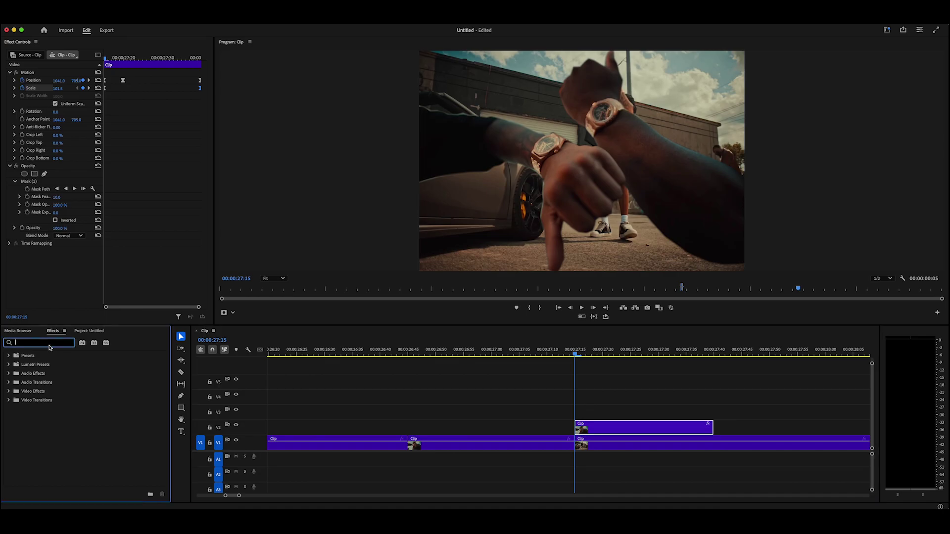
text(lumetri color)
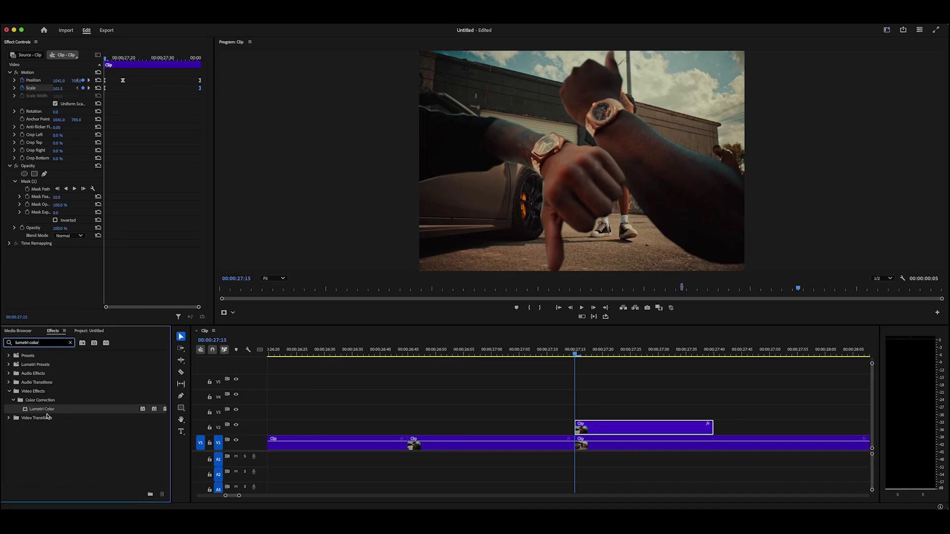
drag(44, 410, 43, 297)
scroll(66, 292, down, 2)
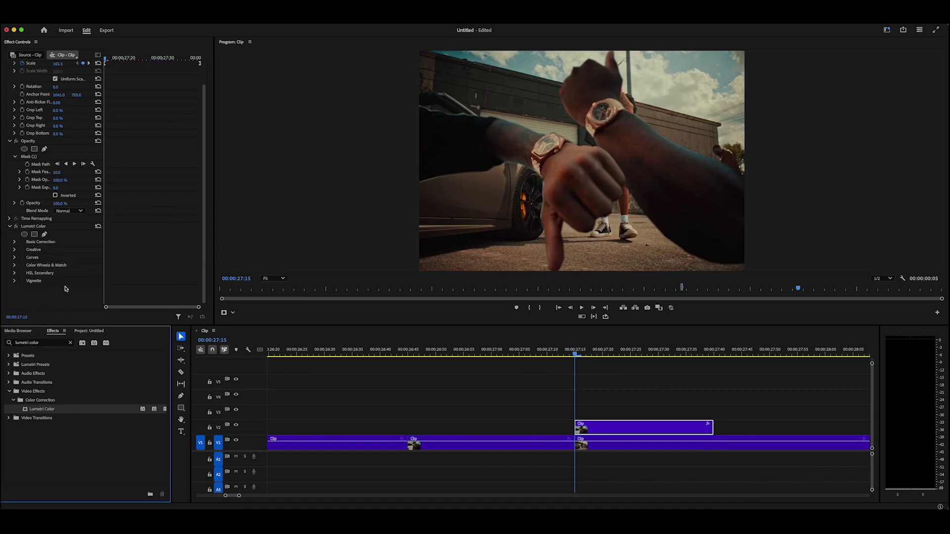
Set the Lumetri Color Basic Correction Saturation to 0 on the arms cutout and collapse the effect
click(16, 242)
scroll(92, 270, down, 5)
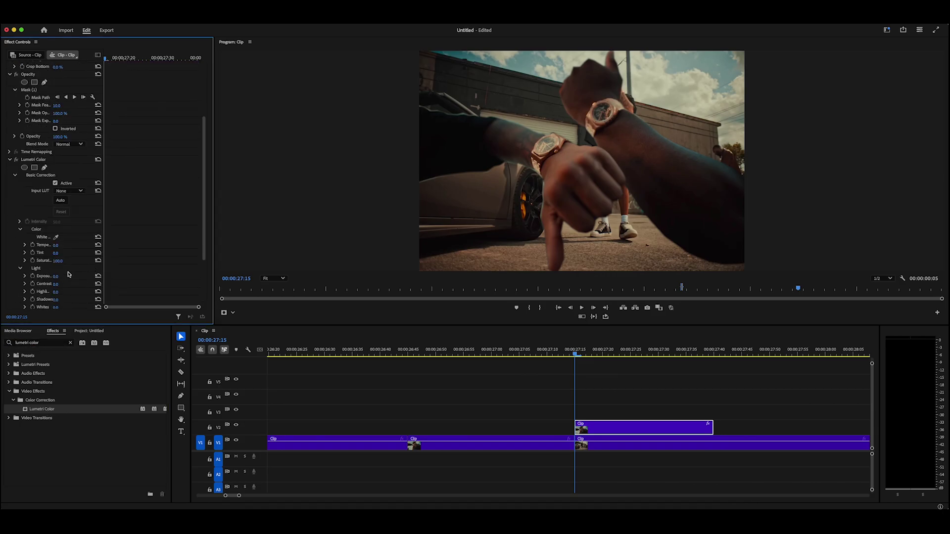
scroll(64, 273, down, 3)
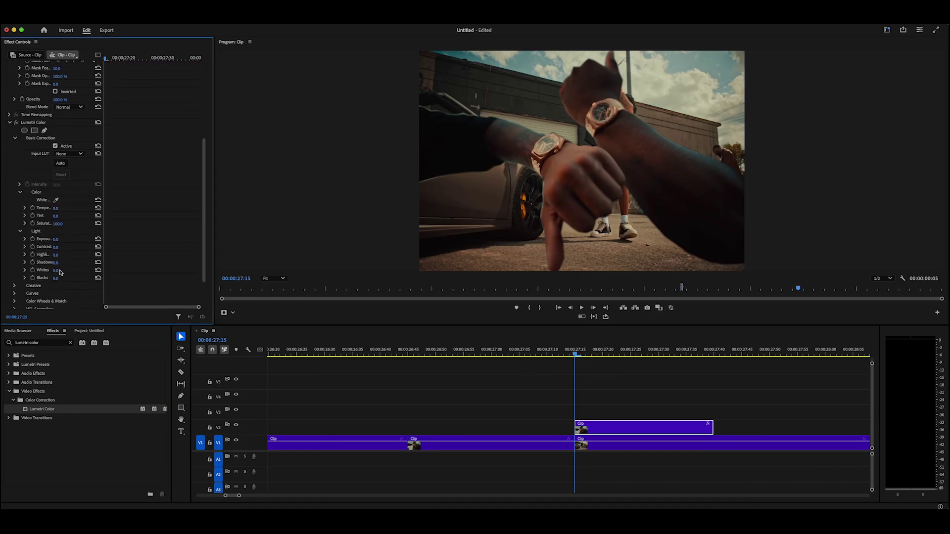
click(59, 224)
text(0)
key(Return)
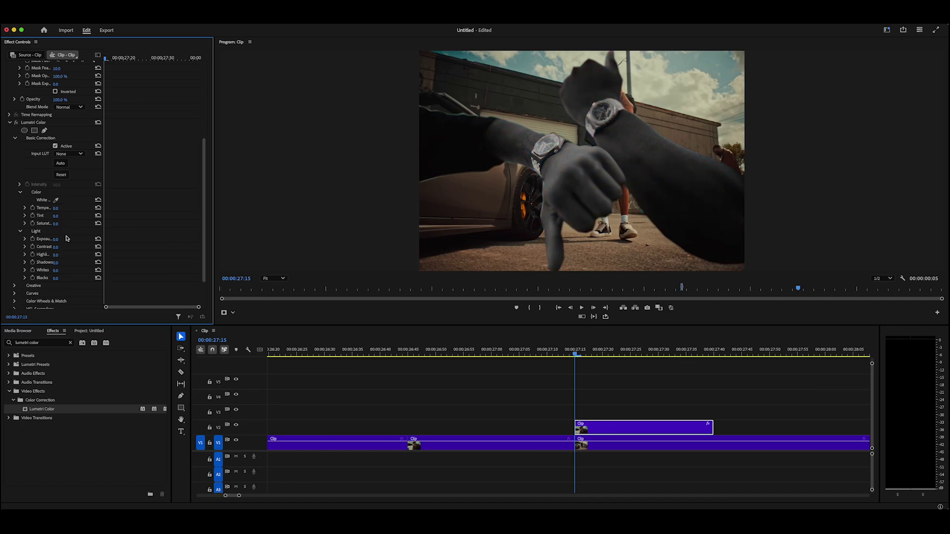
scroll(62, 240, up, 5)
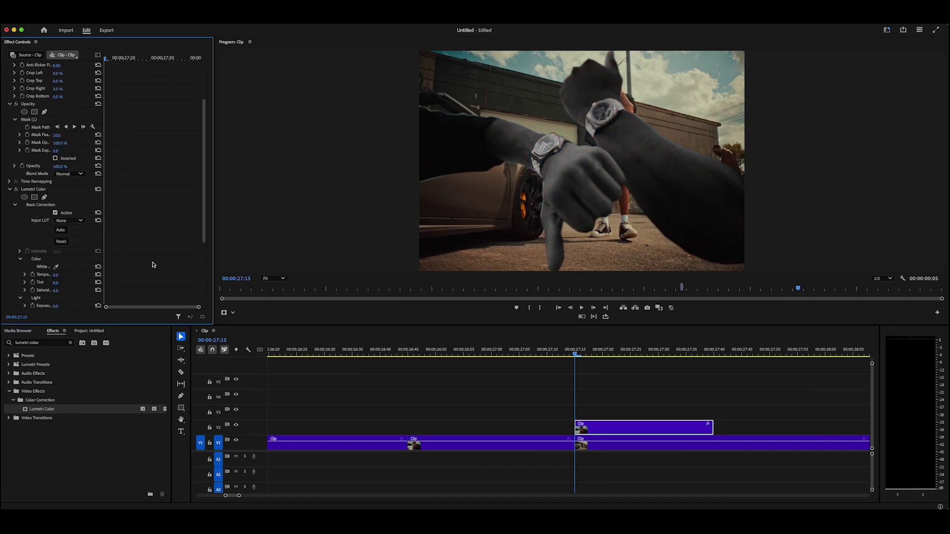
click(10, 190)
Play back the cut around 00:00:27:15 to examine the movement of the desaturated arms cutout
drag(515, 351, 465, 353)
key(space)
key(space)
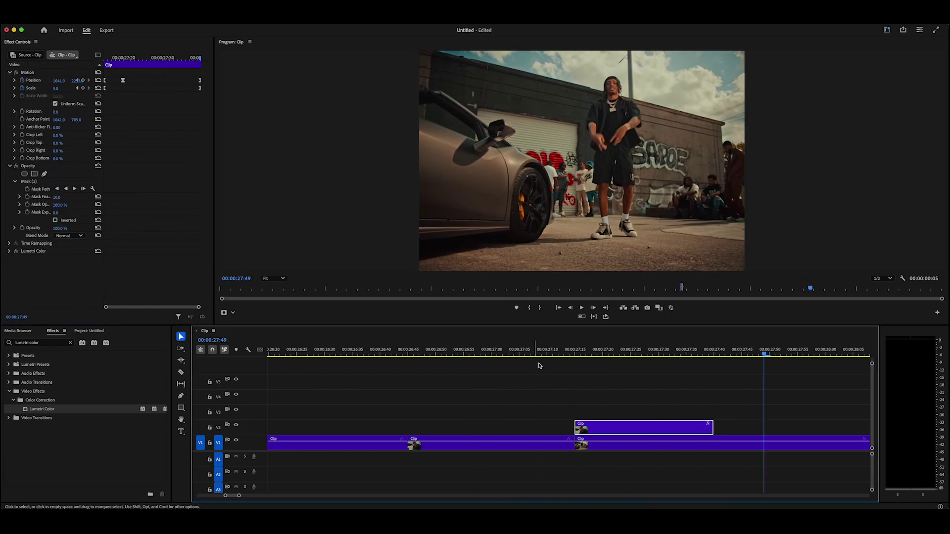
click(547, 354)
key(space)
key(space)
Add an adjustment layer on V3 from 00:00:27:10 to 00:00:27:20, apply the Camera Shake Flash (12f) preset and preview it
click(568, 354)
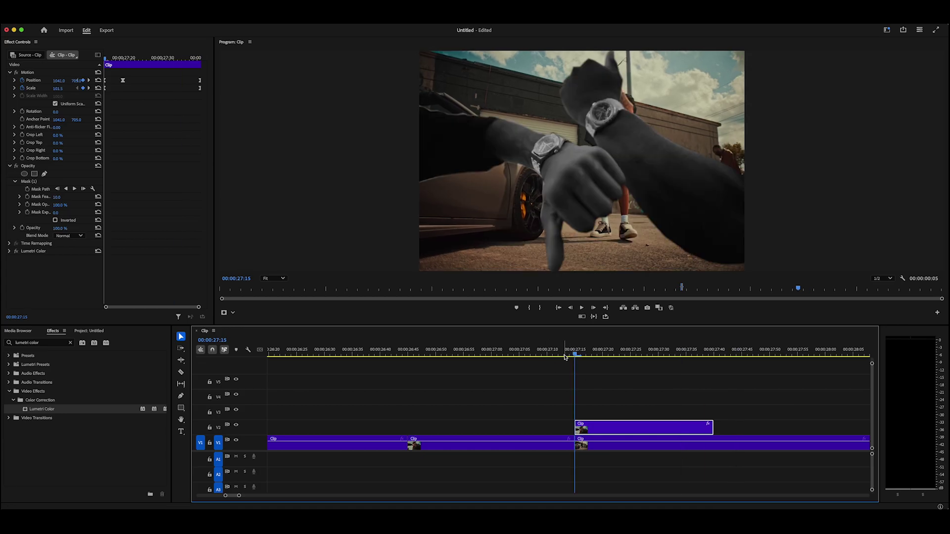
click(91, 332)
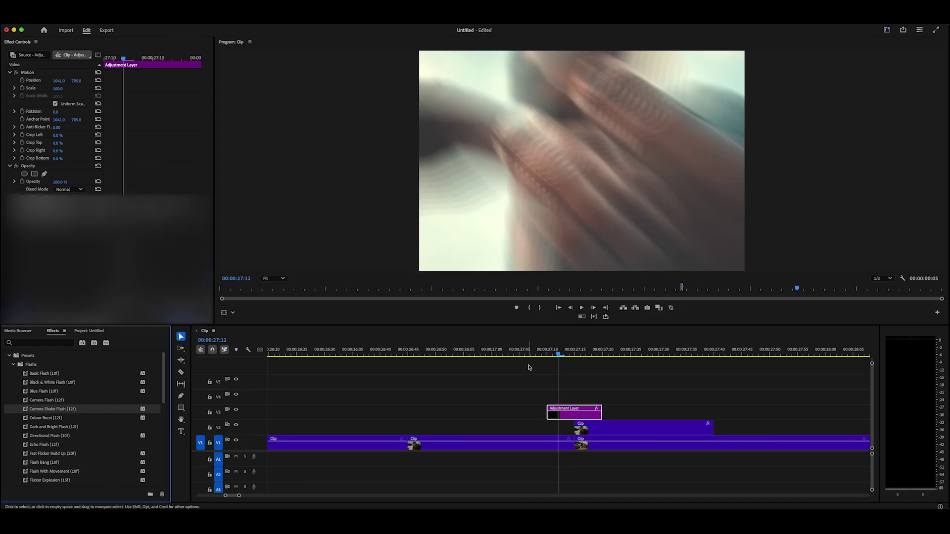
click(531, 352)
key(space)
key(space)
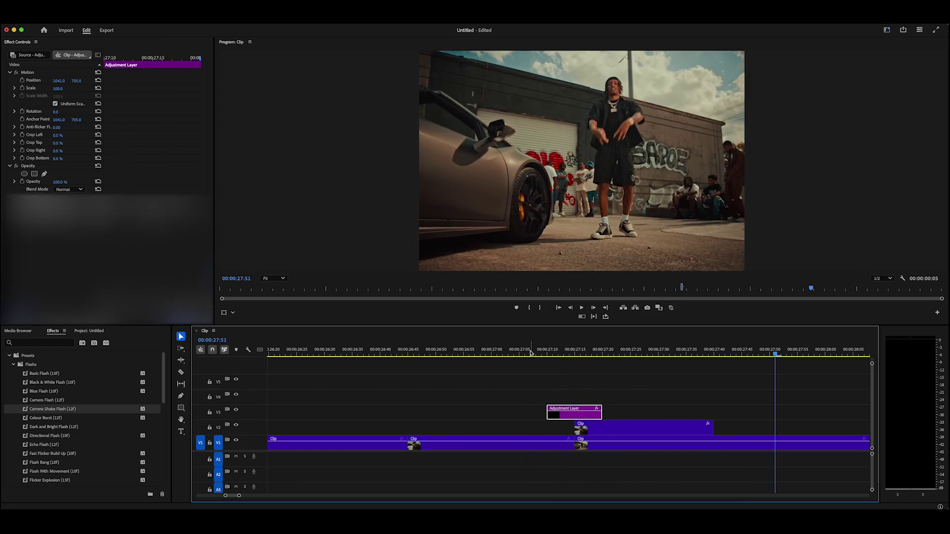
click(531, 352)
key(space)
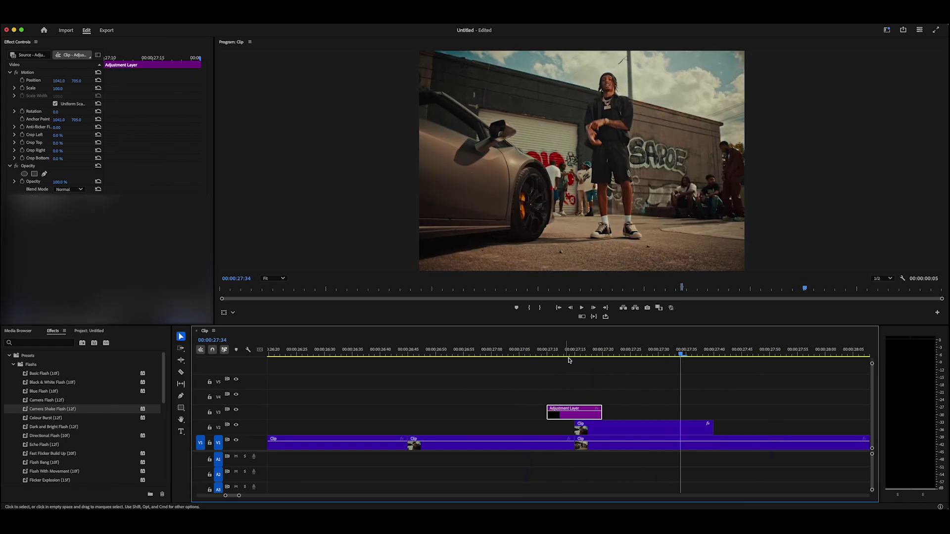
Apply the Camera Flash (12f) preset to the V3 adjustment layer in place of Camera Shake Flash and play back the transition
drag(47, 399, 570, 414)
click(528, 353)
key(space)
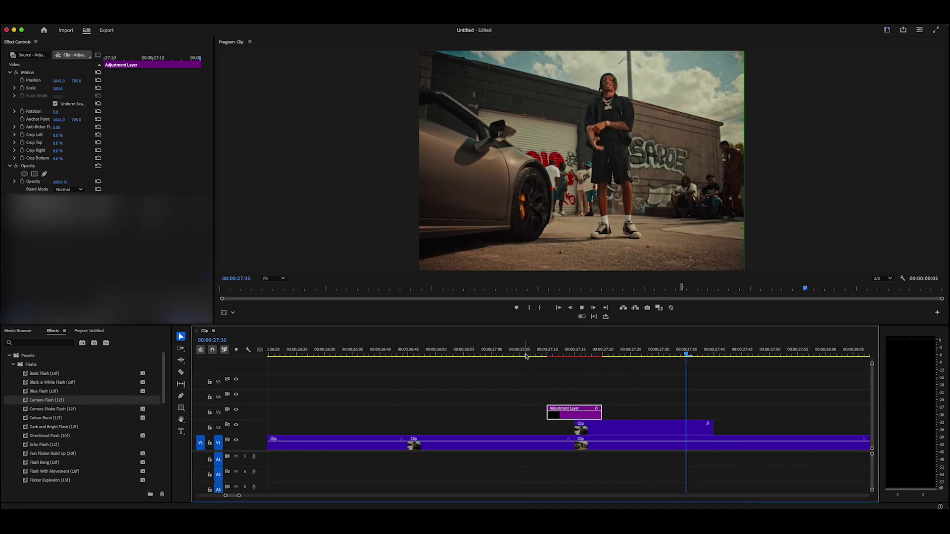
key(space)
click(539, 353)
key(space)
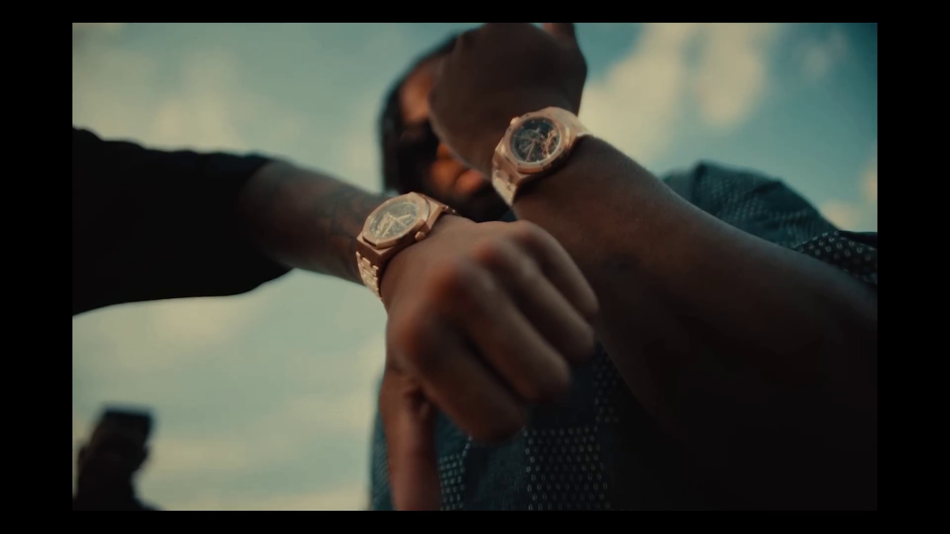